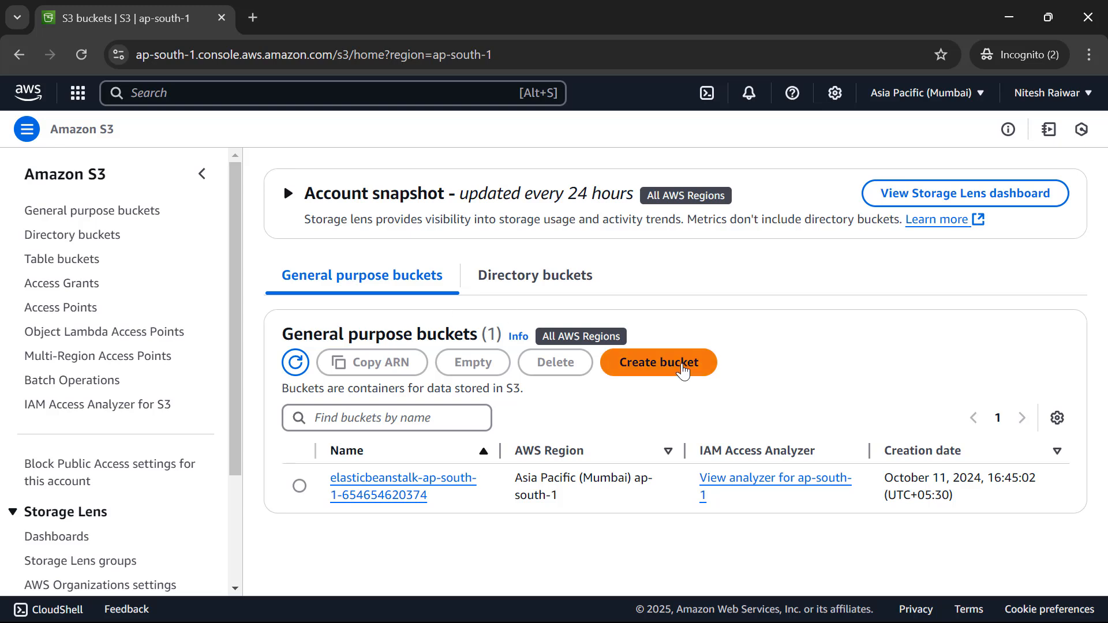
Start a new general purpose S3 bucket in Asia Pacific (Mumbai) and name it dhalicode-s3.
left_click(683, 371)
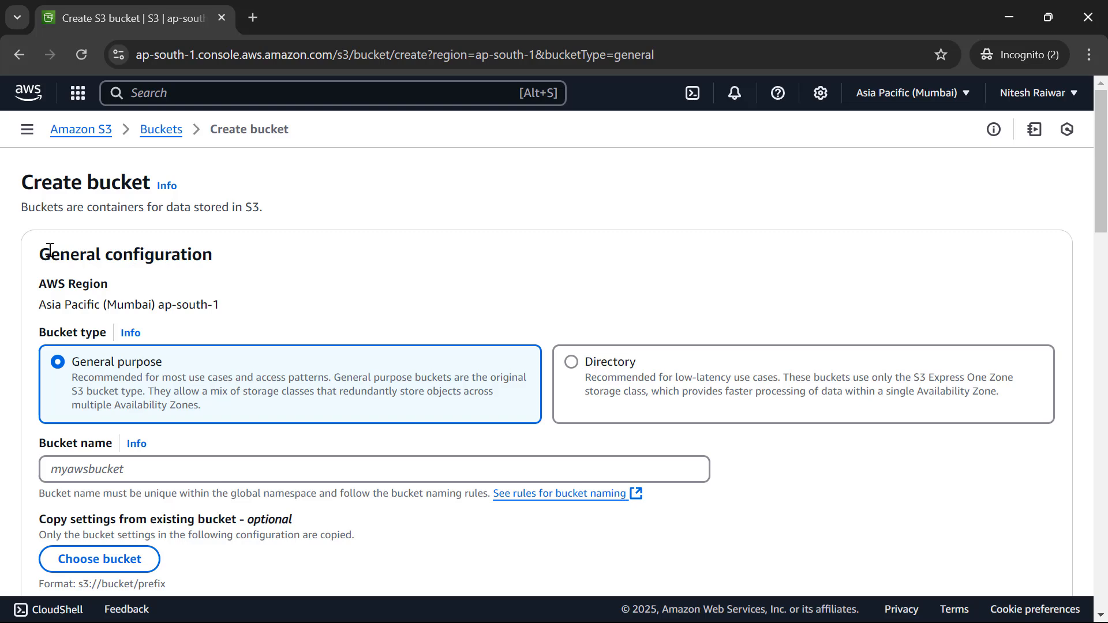
scroll(116, 300, "down", 1)
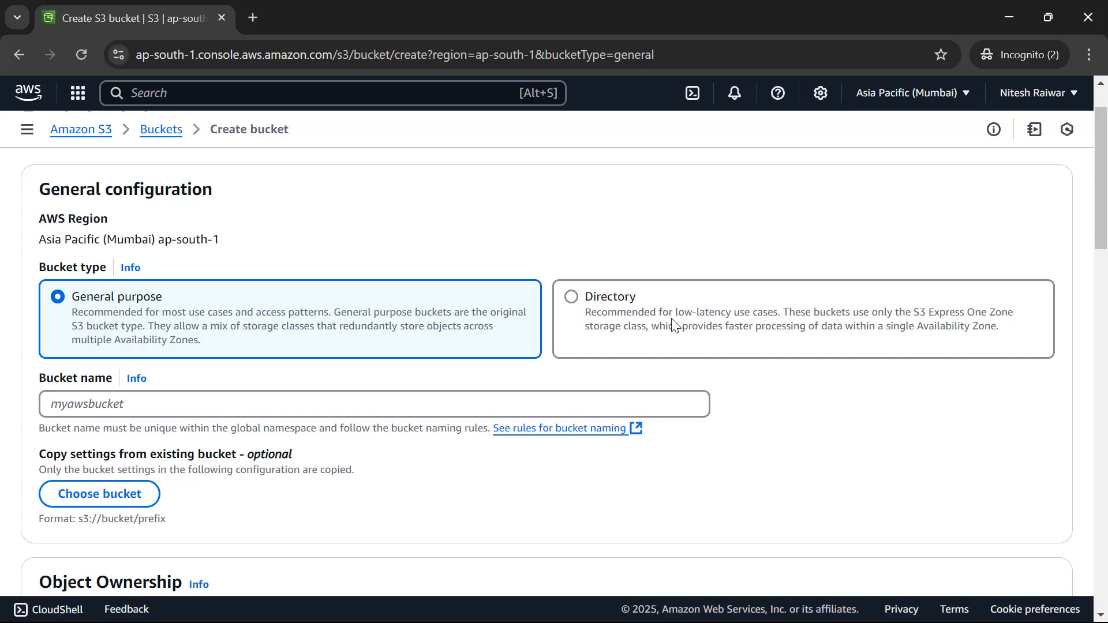
left_click(413, 409)
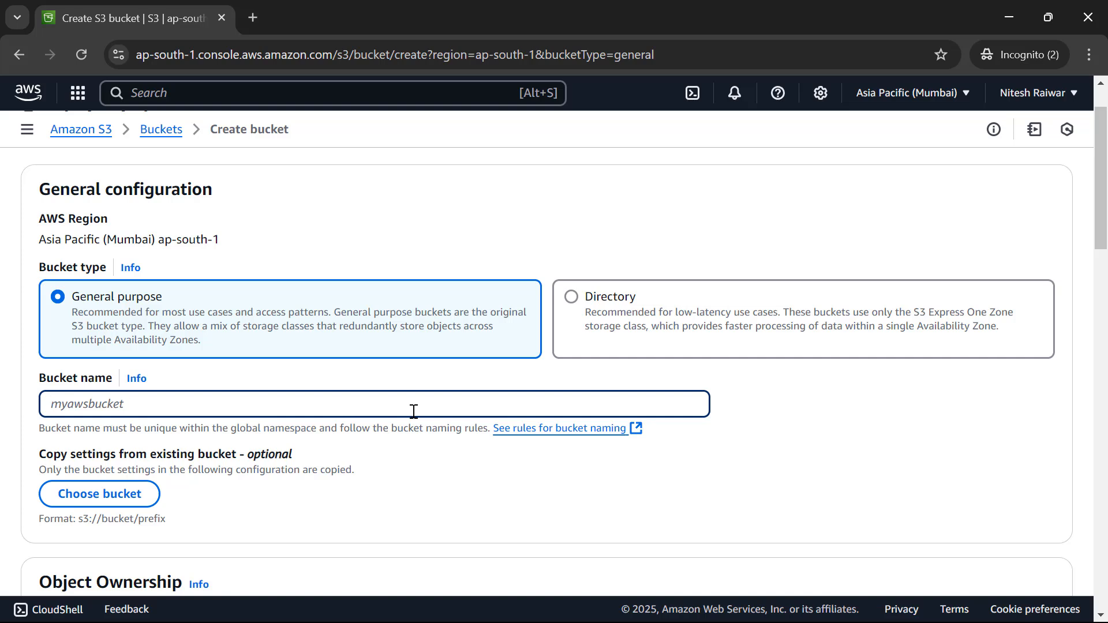
type("dhalicode-s3")
left_click(449, 468)
Turn off Block all public access for the new bucket and acknowledge that its objects might become public.
scroll(444, 464, "down", 5)
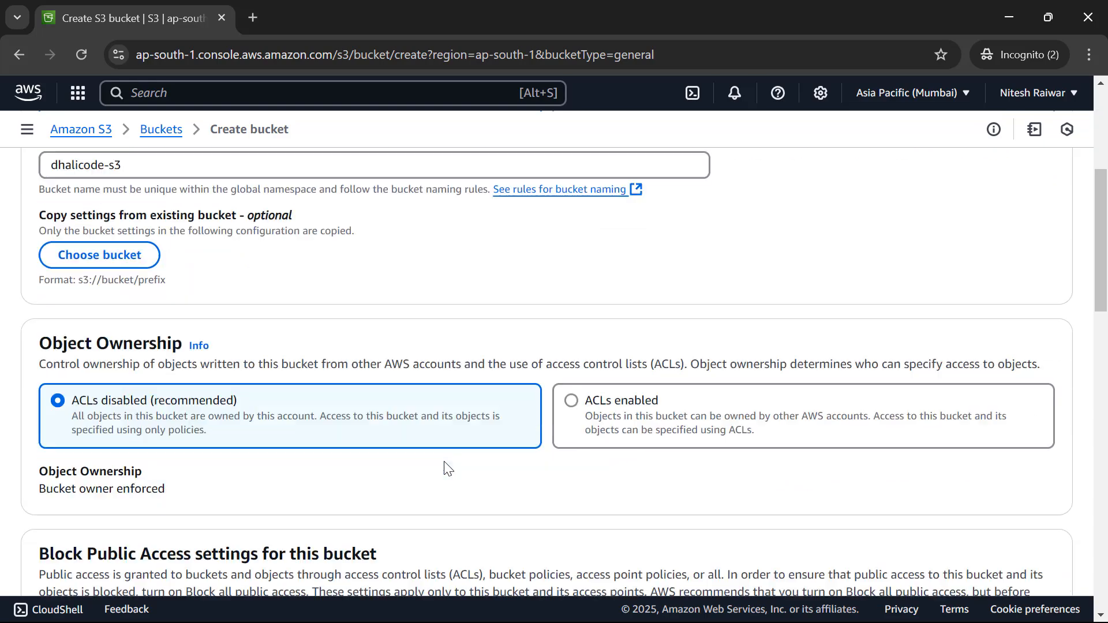
scroll(444, 468, "down", 1)
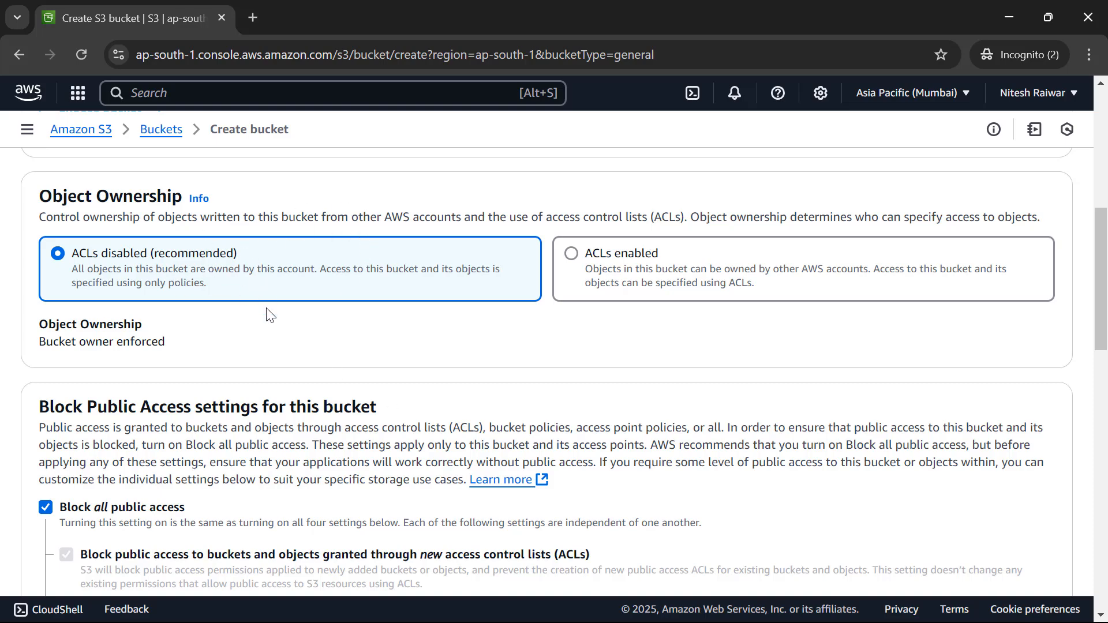
scroll(270, 315, "down", 1)
scroll(270, 315, "down", 3)
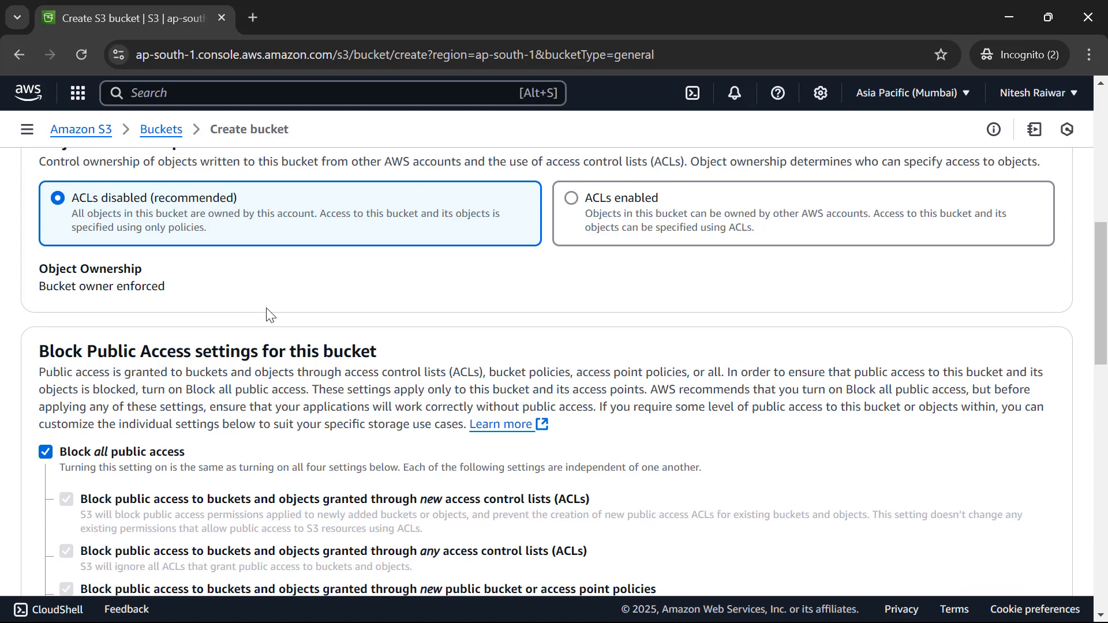
scroll(267, 314, "down", 3)
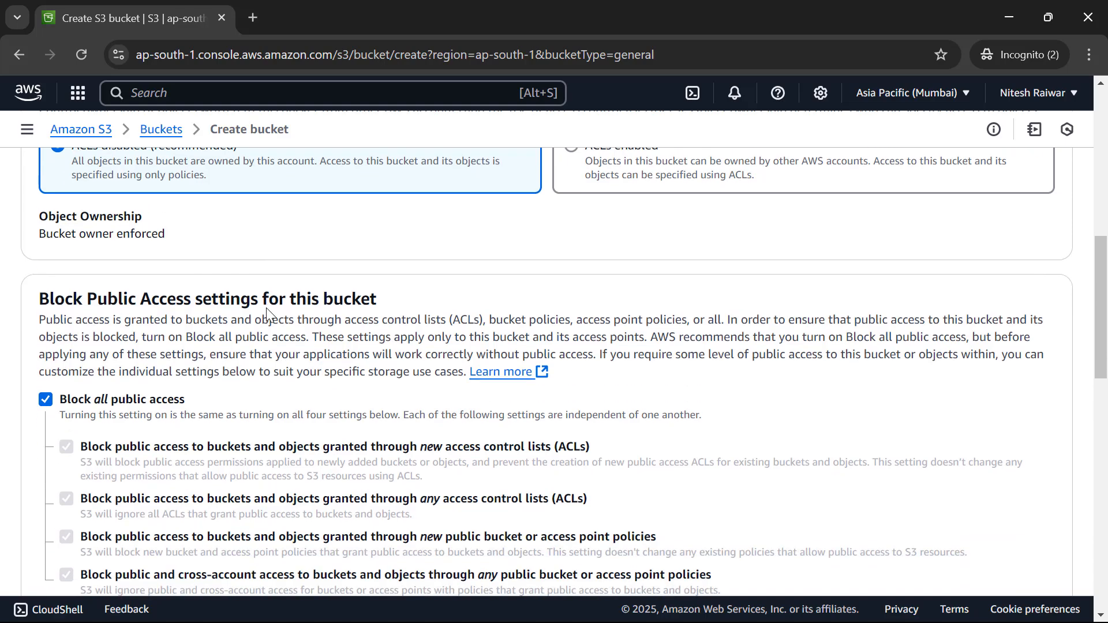
scroll(267, 315, "up", 1)
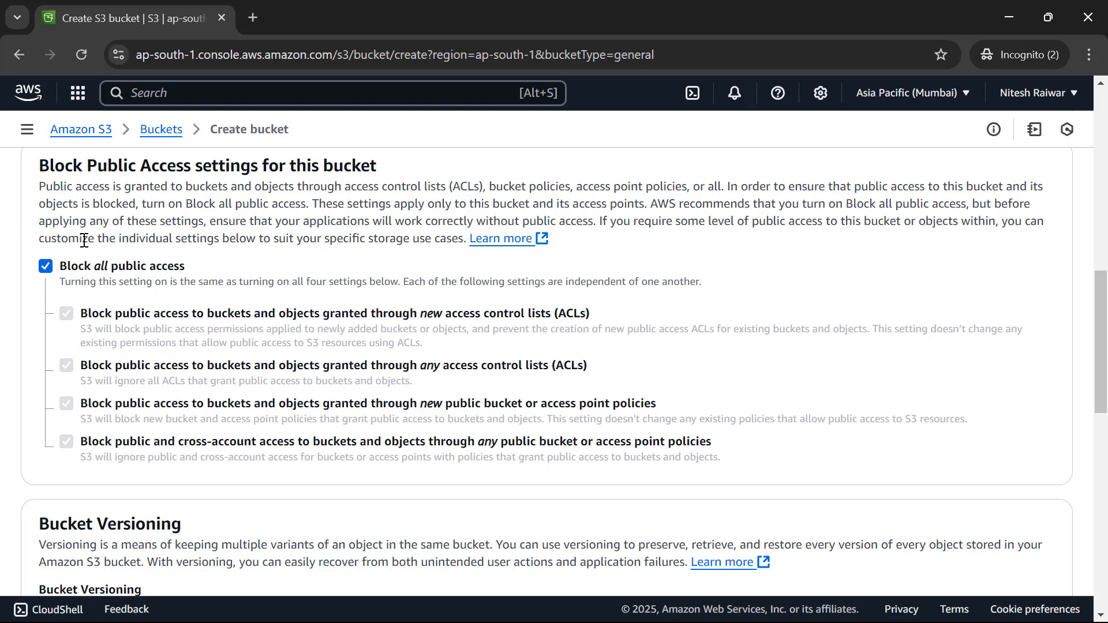
left_click(45, 269)
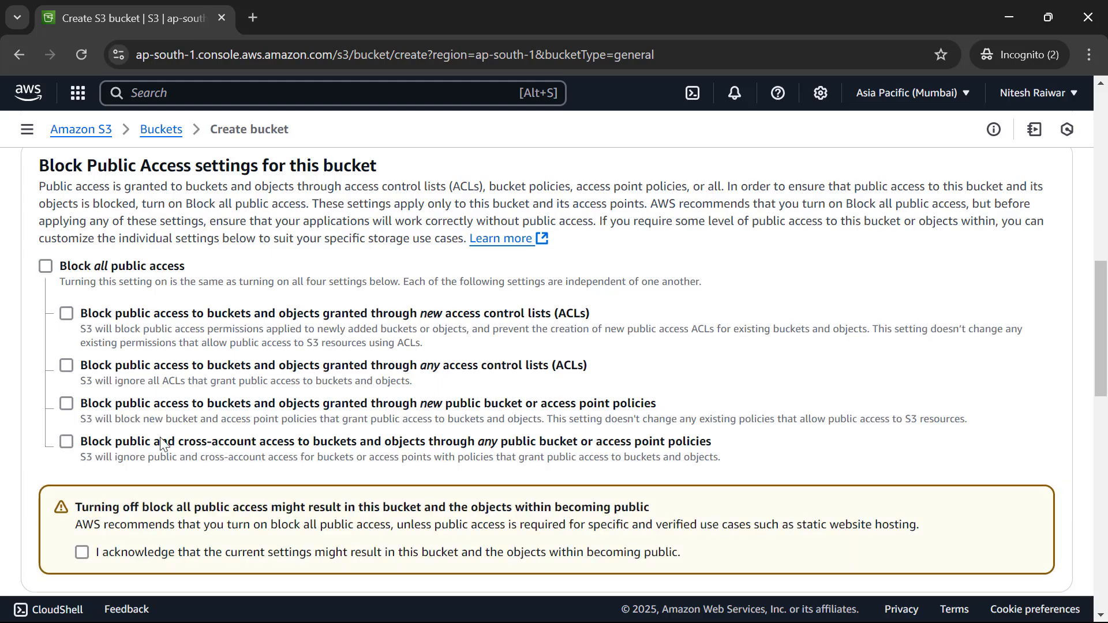
scroll(161, 443, "down", 3)
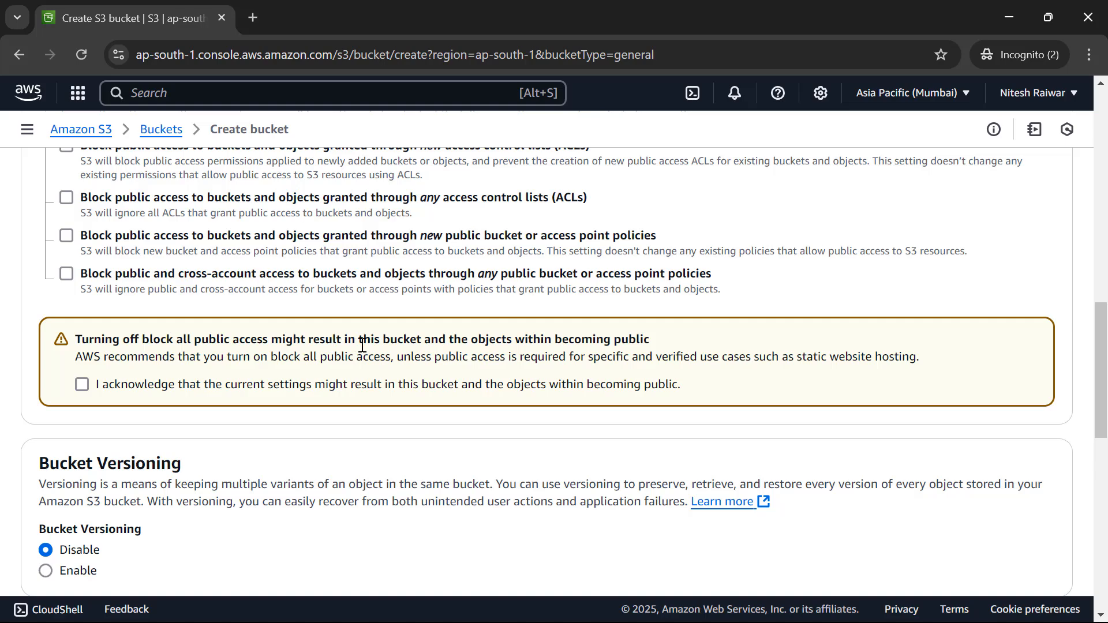
left_click(81, 384)
Enable Bucket Versioning, keep the default SSE-S3 encryption, and create the bucket.
scroll(115, 431, "down", 3)
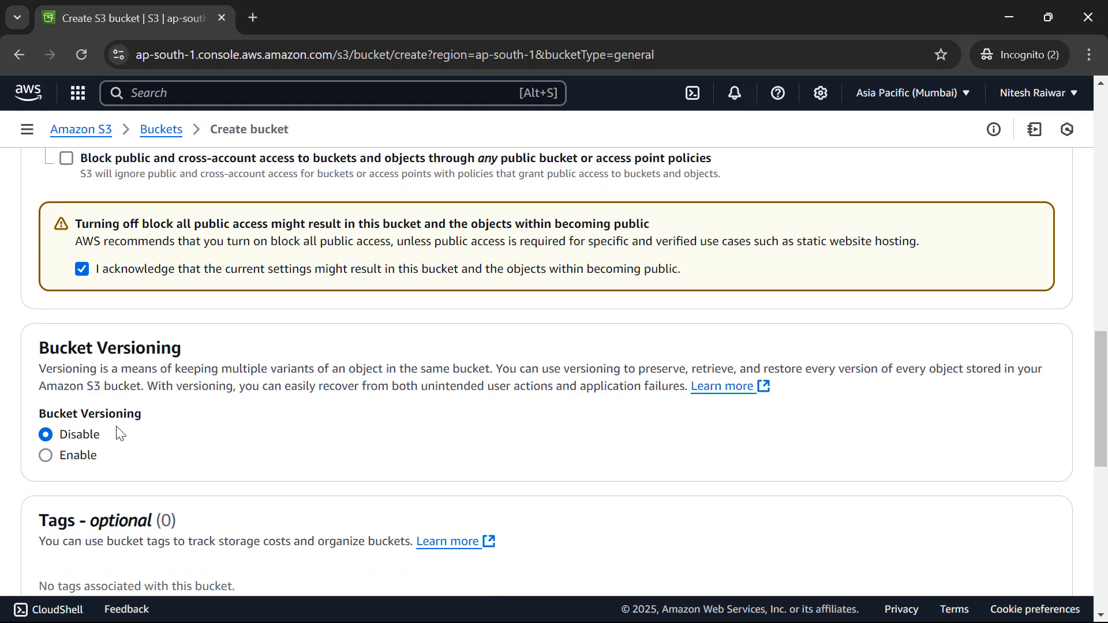
scroll(116, 432, "down", 1)
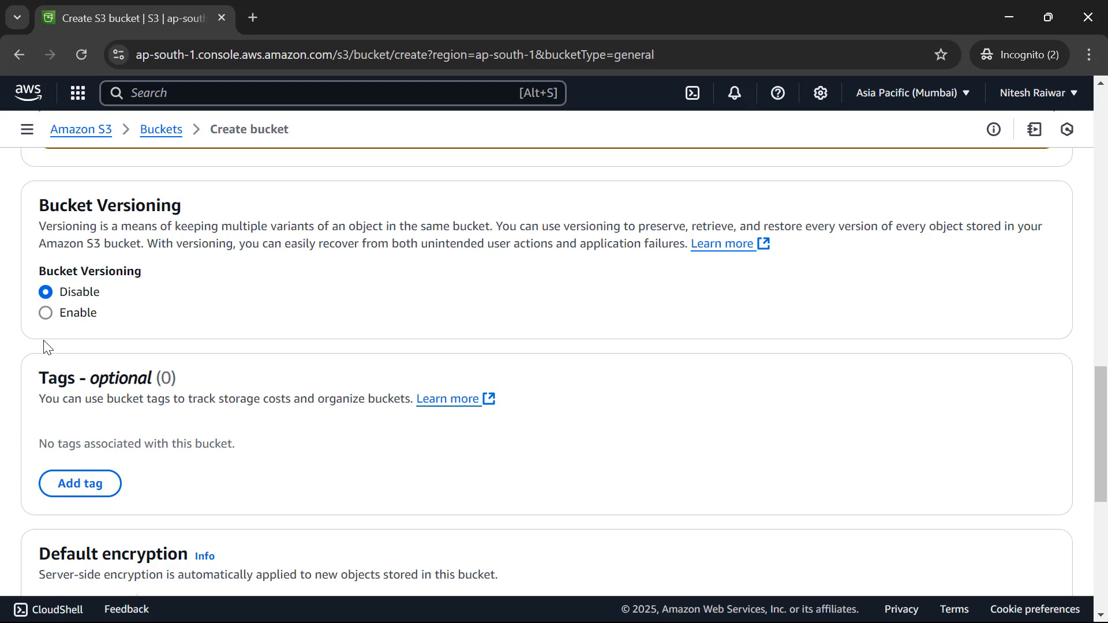
left_click(45, 315)
scroll(174, 361, "down", 2)
scroll(174, 361, "down", 3)
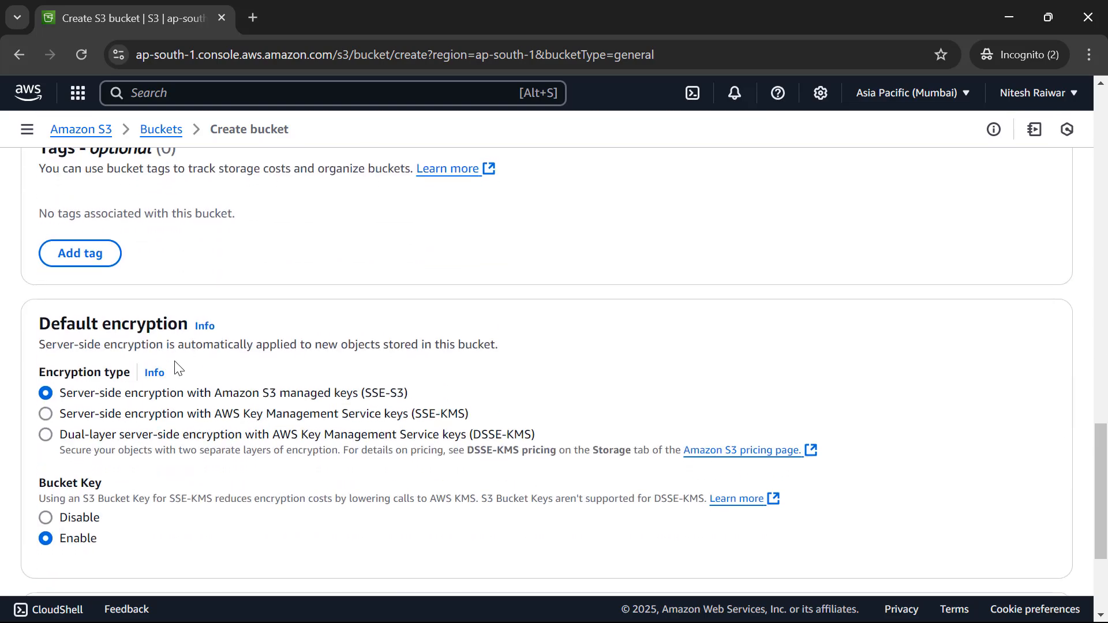
scroll(175, 361, "down", 2)
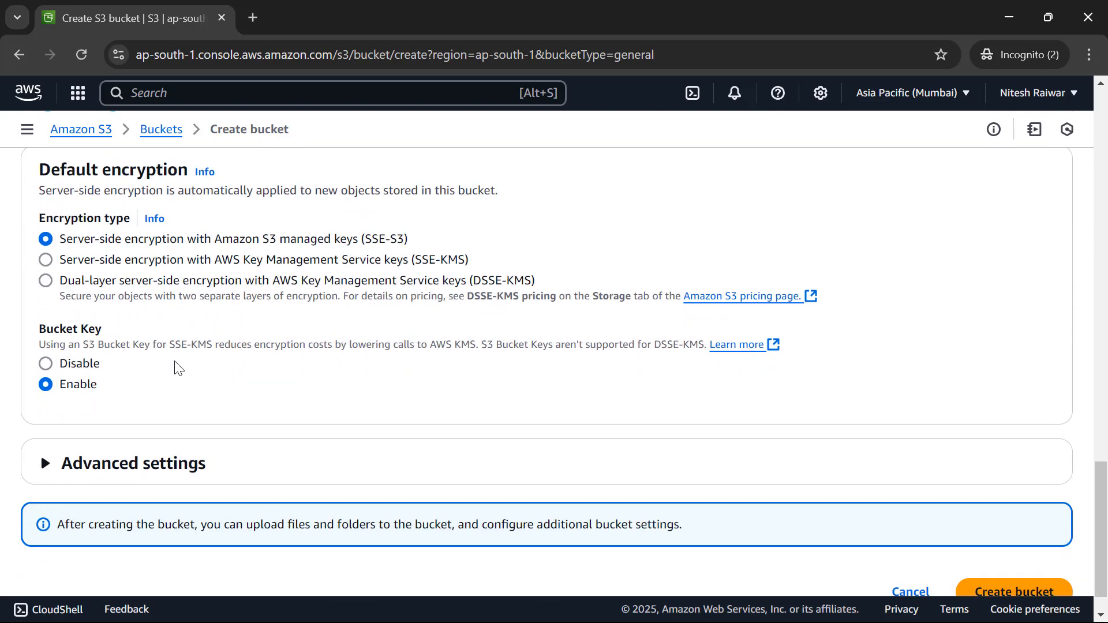
scroll(174, 361, "down", 1)
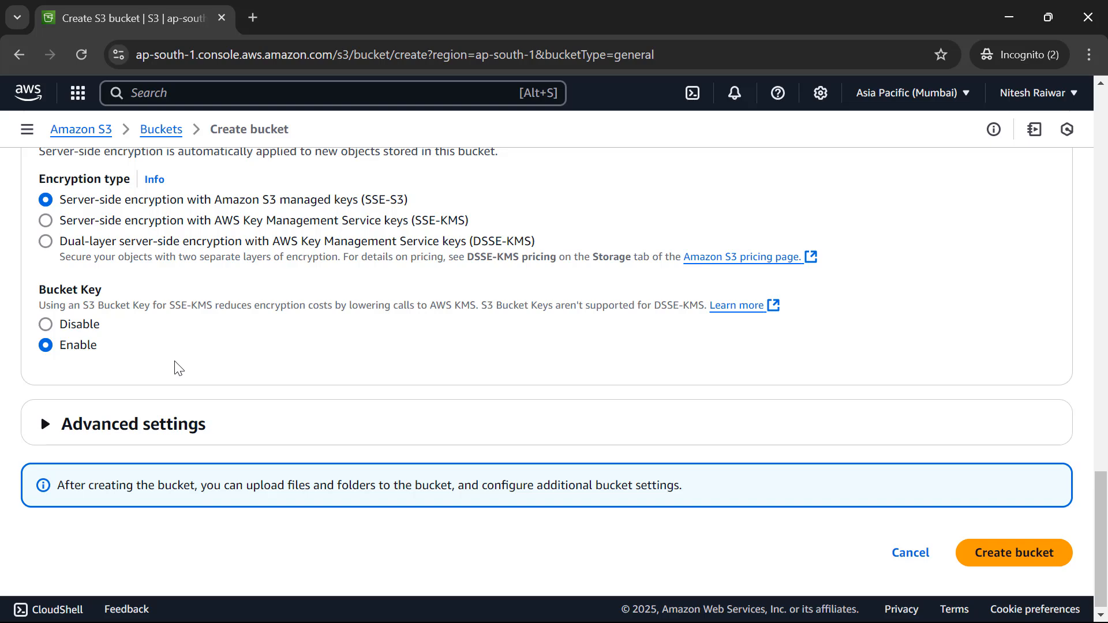
scroll(174, 361, "down", 1)
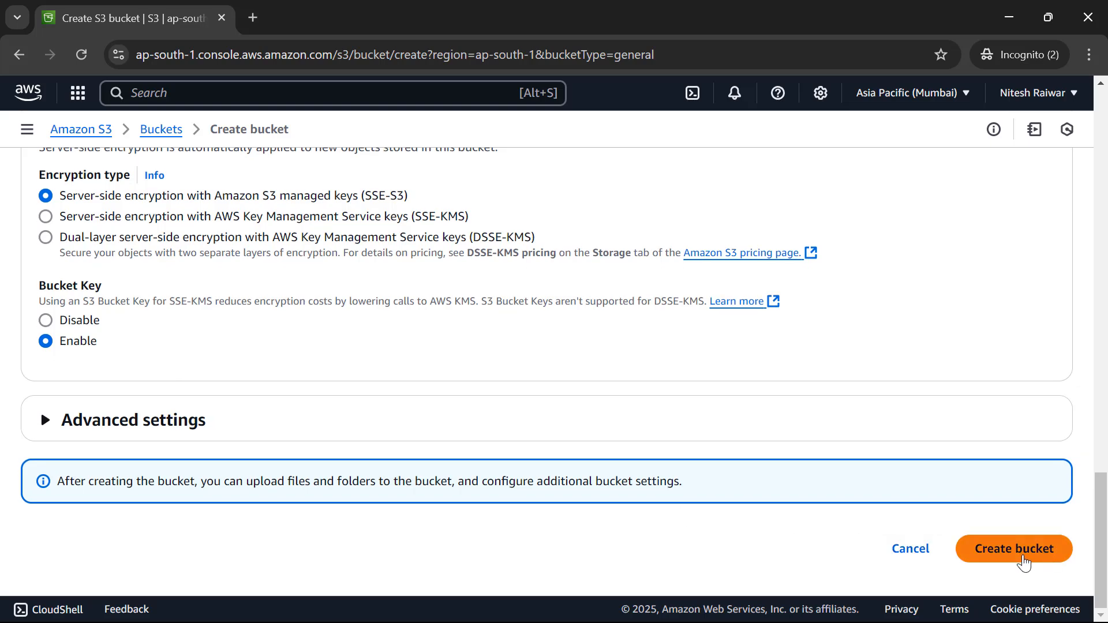
left_click(1015, 548)
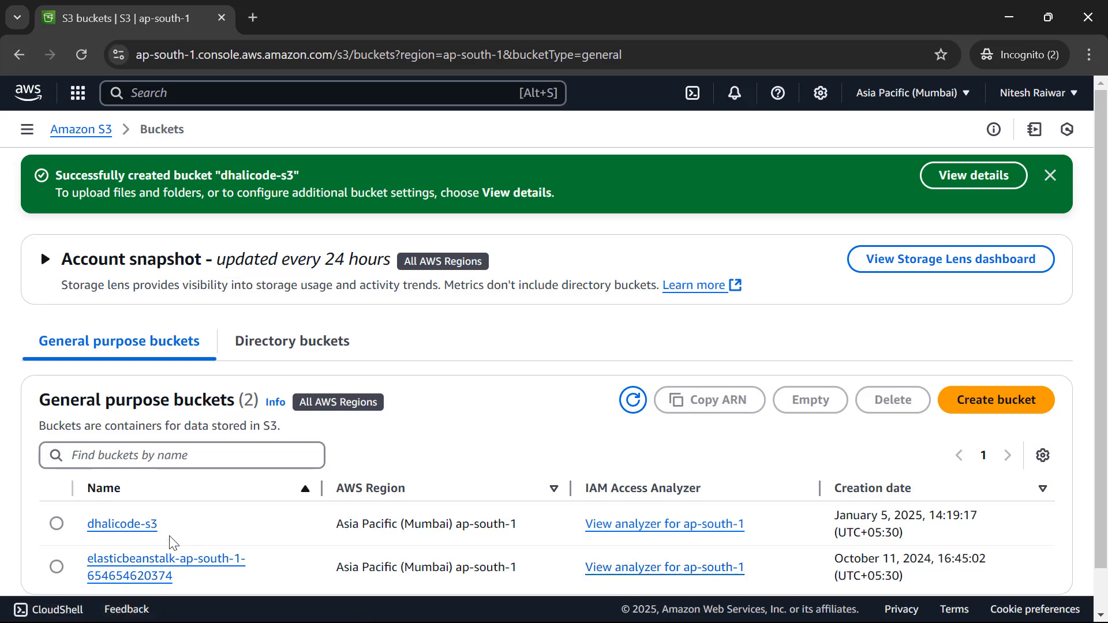
In the dhalicode-s3 bucket, add index.html, Code.jpg and style.css from the Downloads > Code folder to a new upload.
left_click(139, 529)
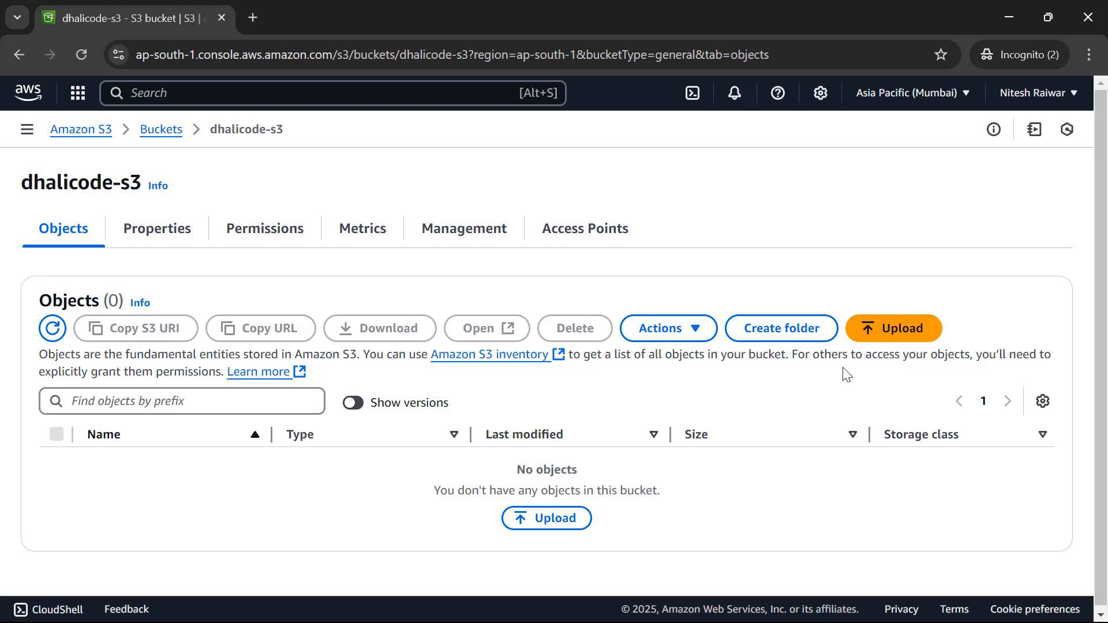
left_click(892, 340)
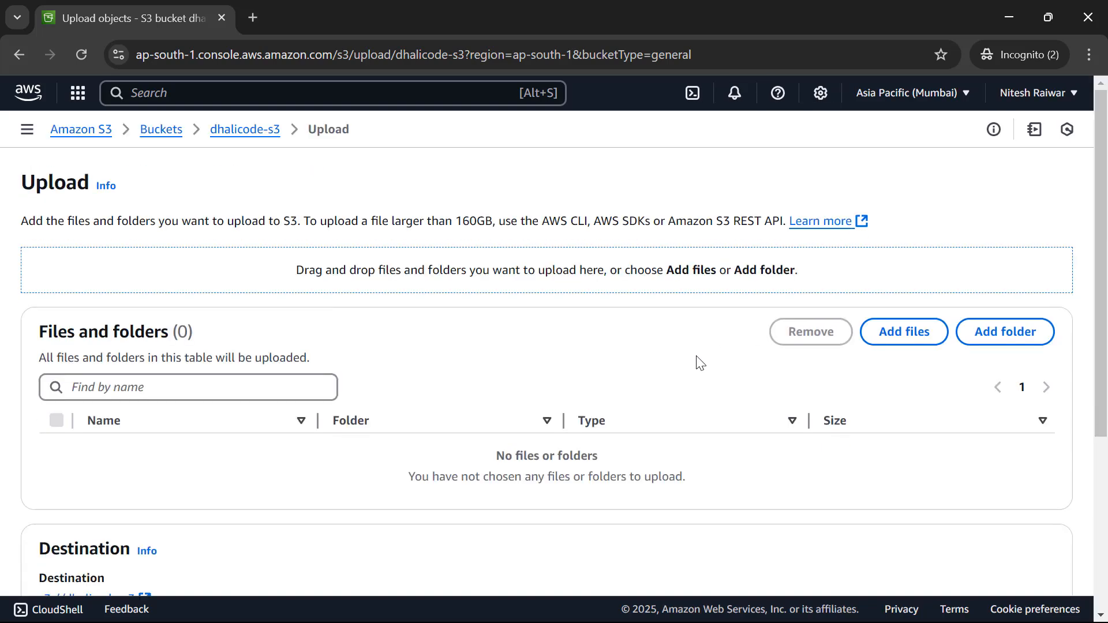
scroll(700, 362, "down", 1)
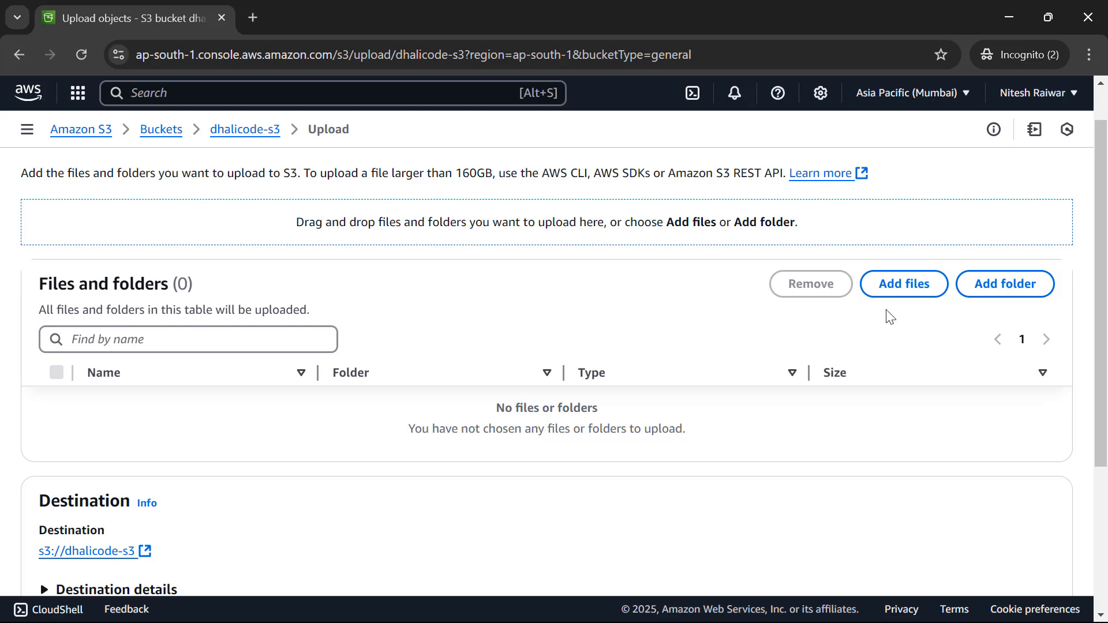
left_click(903, 295)
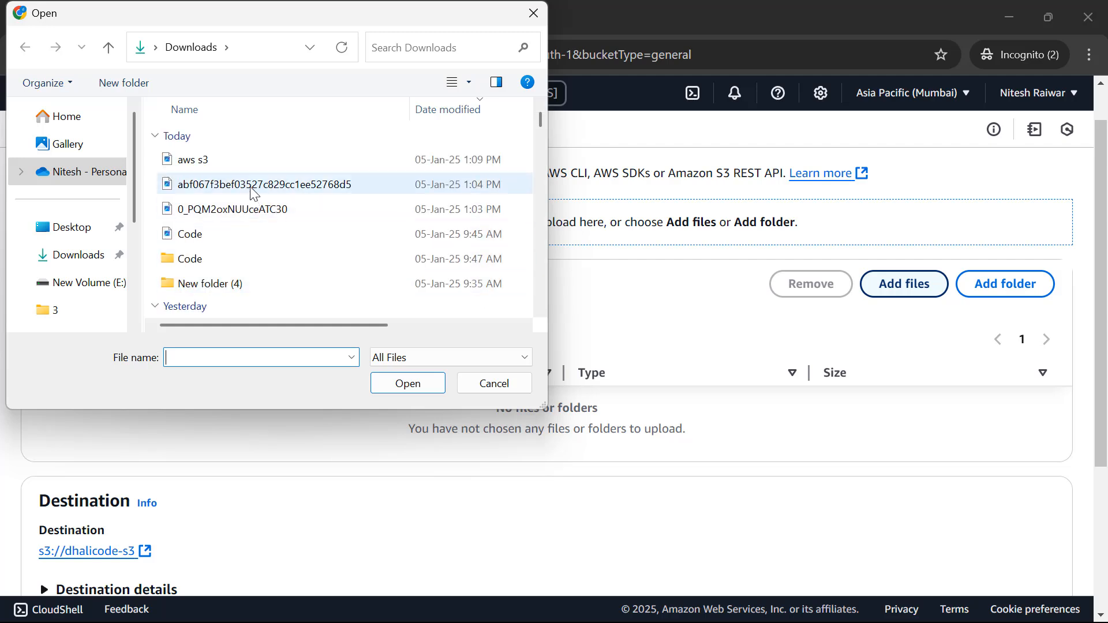
double_click(213, 267)
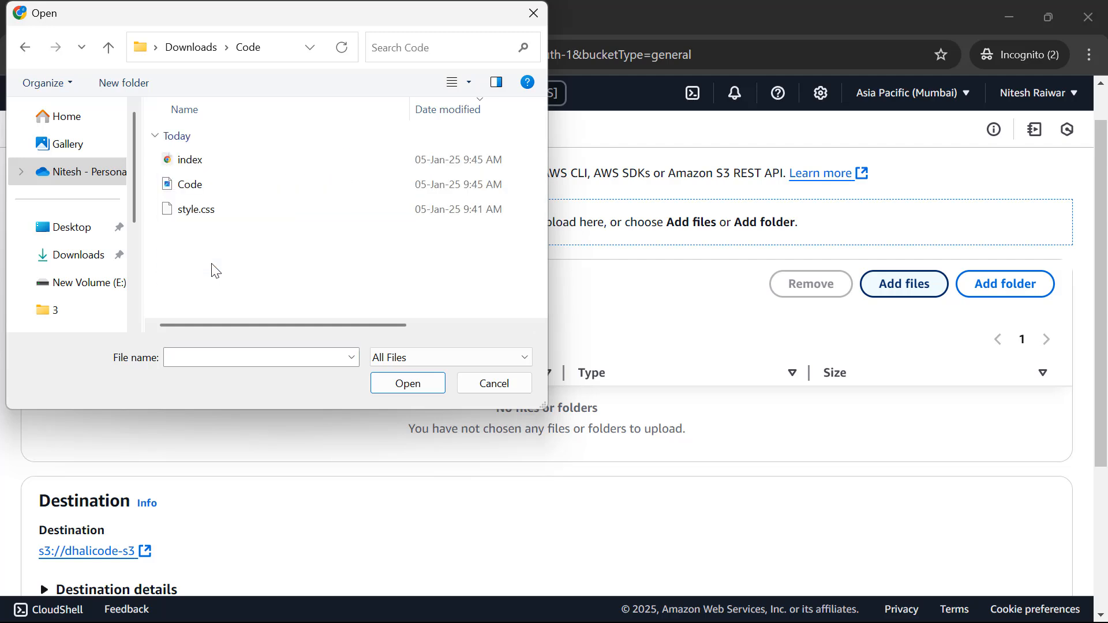
left_click(218, 166)
left_click(218, 185, "ctrl")
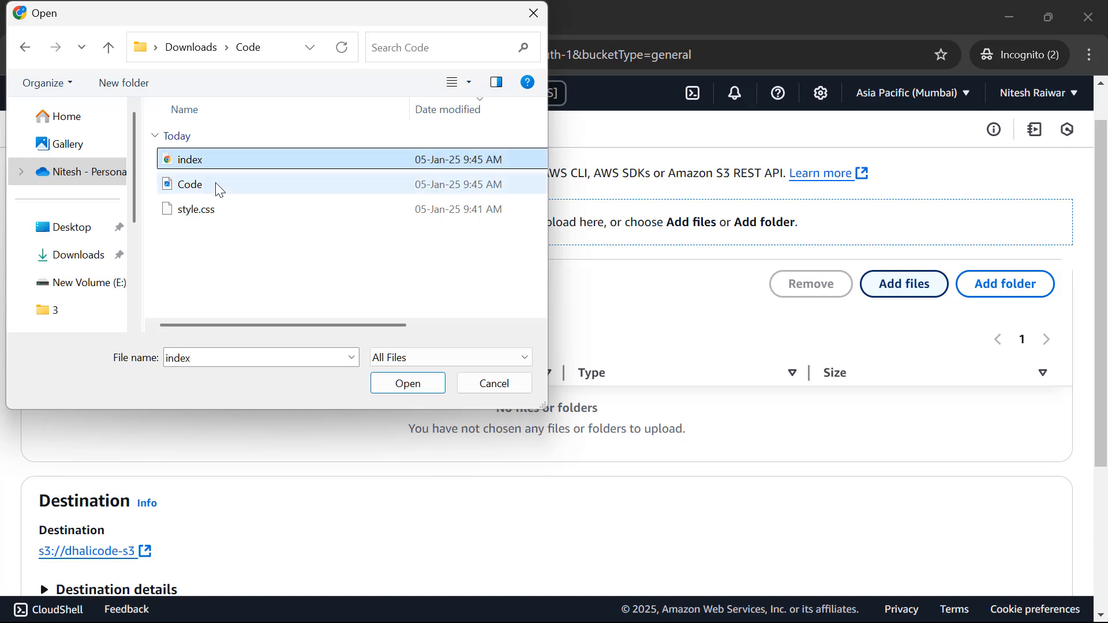
left_click(221, 212, "ctrl")
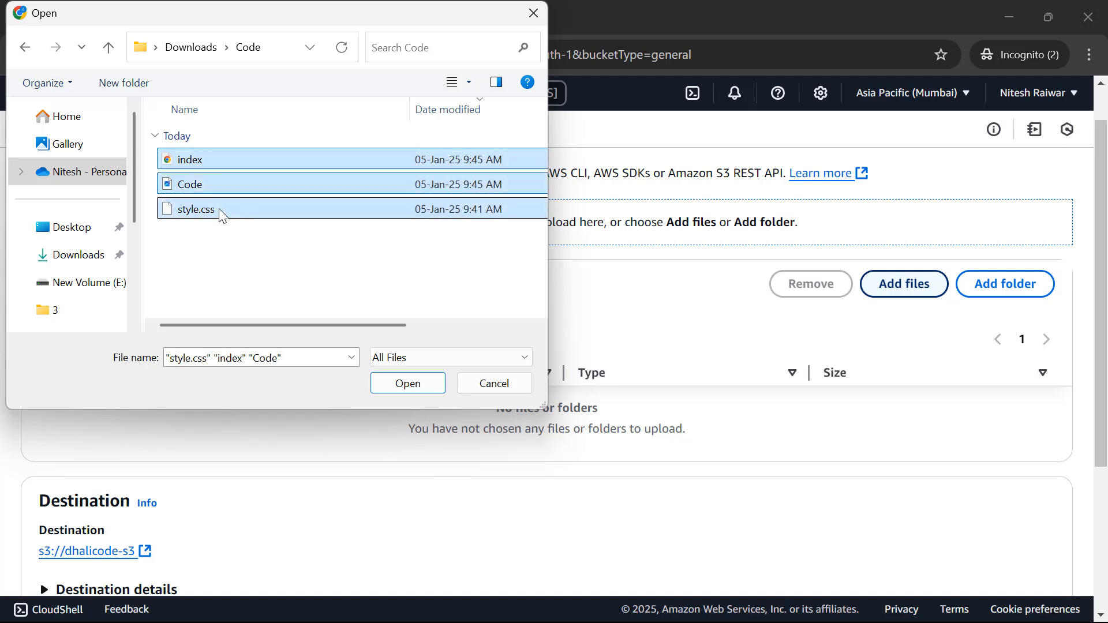
left_click(391, 383)
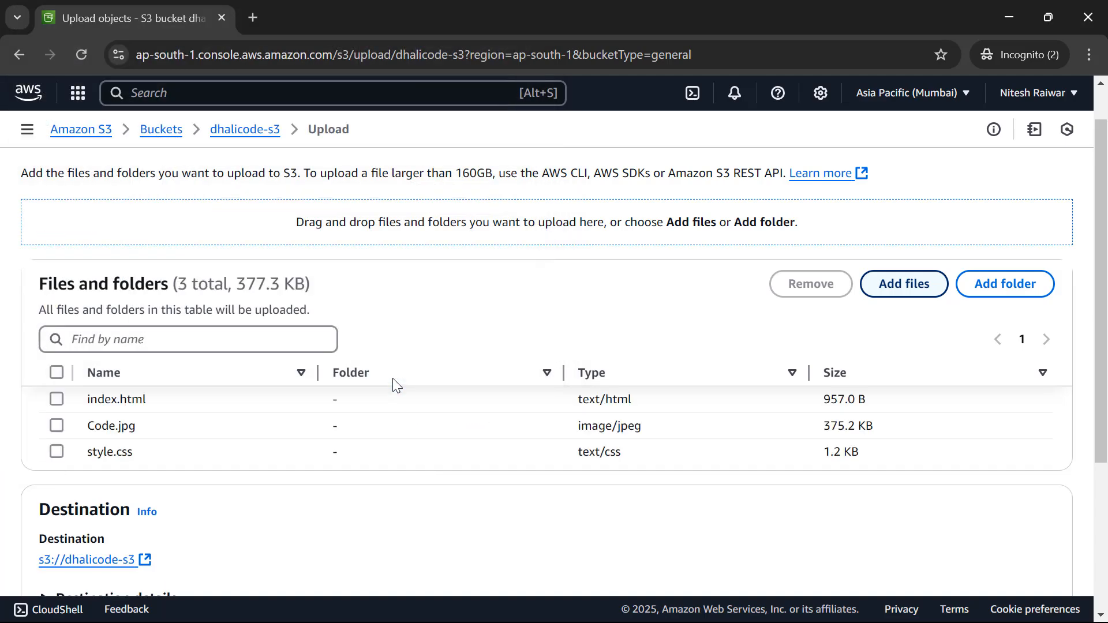
Upload the three added files to dhalicode-s3 and close the upload status page.
scroll(393, 379, "down", 3)
scroll(394, 385, "down", 2)
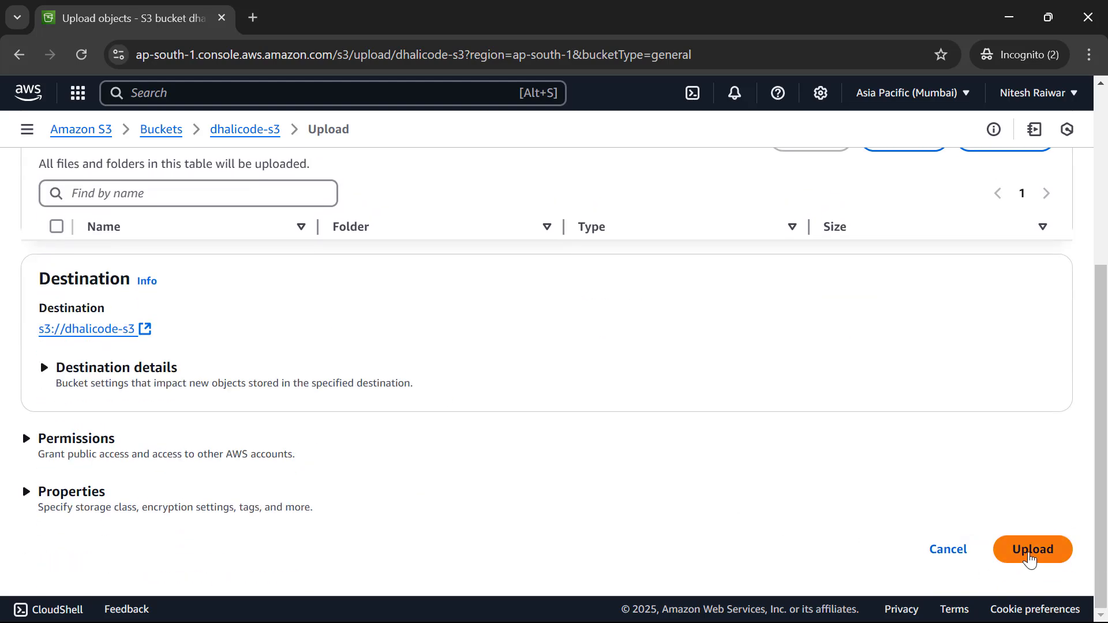
left_click(1029, 555)
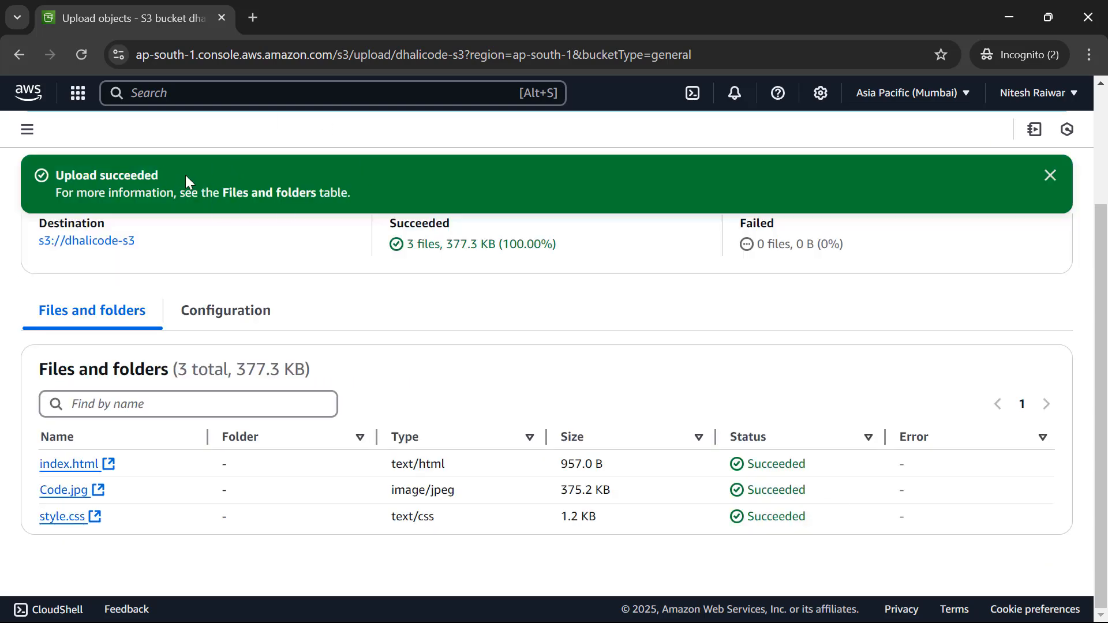
scroll(185, 228, "up", 1)
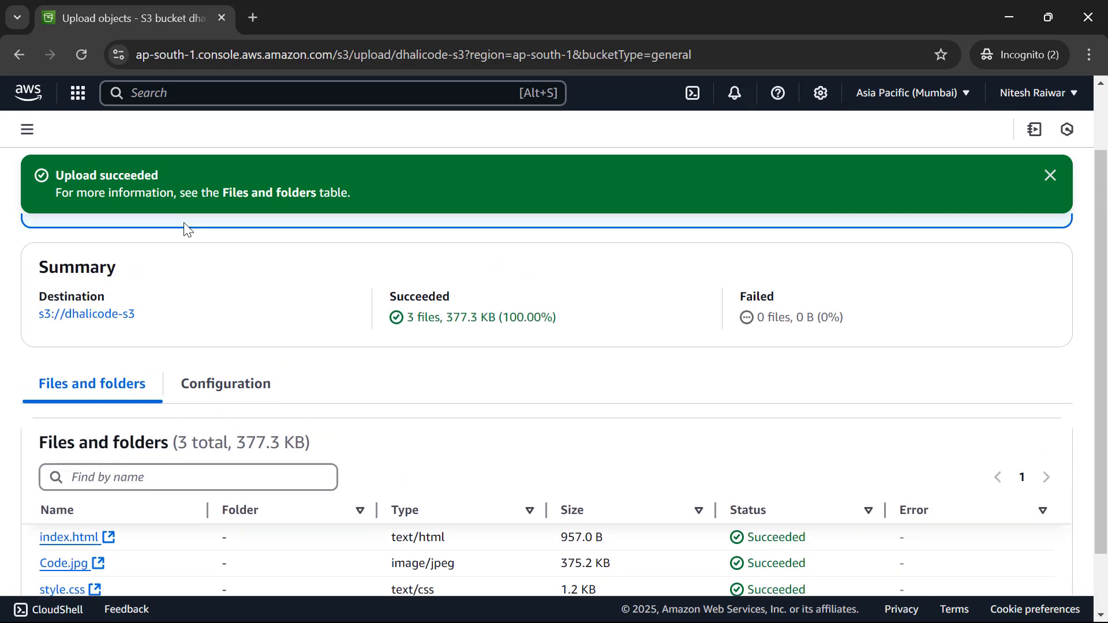
scroll(184, 228, "up", 2)
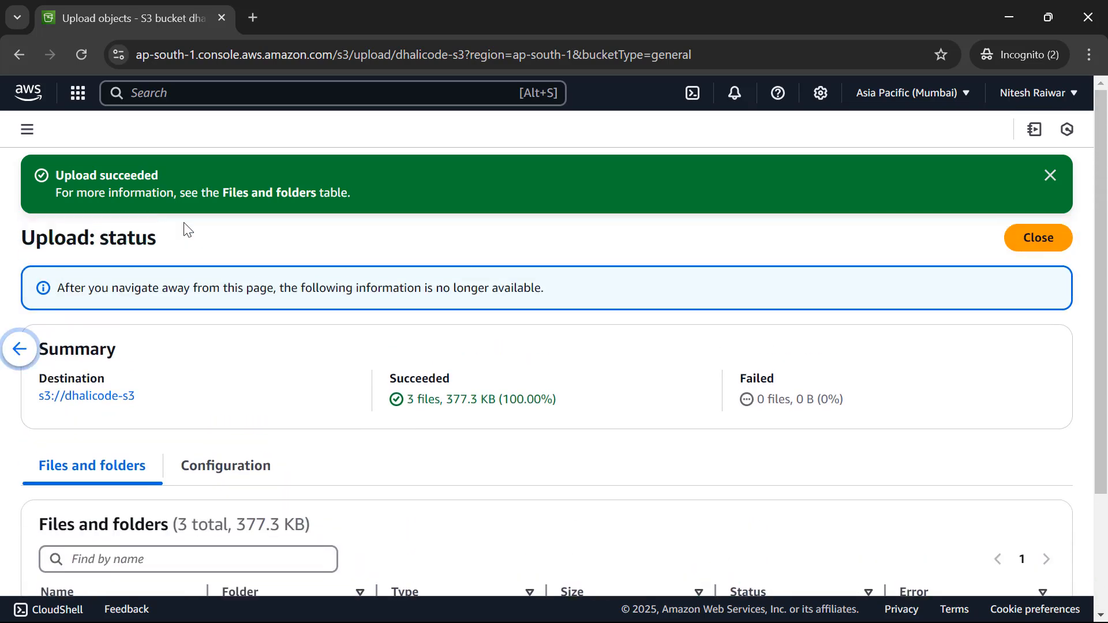
left_click(1050, 176)
left_click(1039, 171)
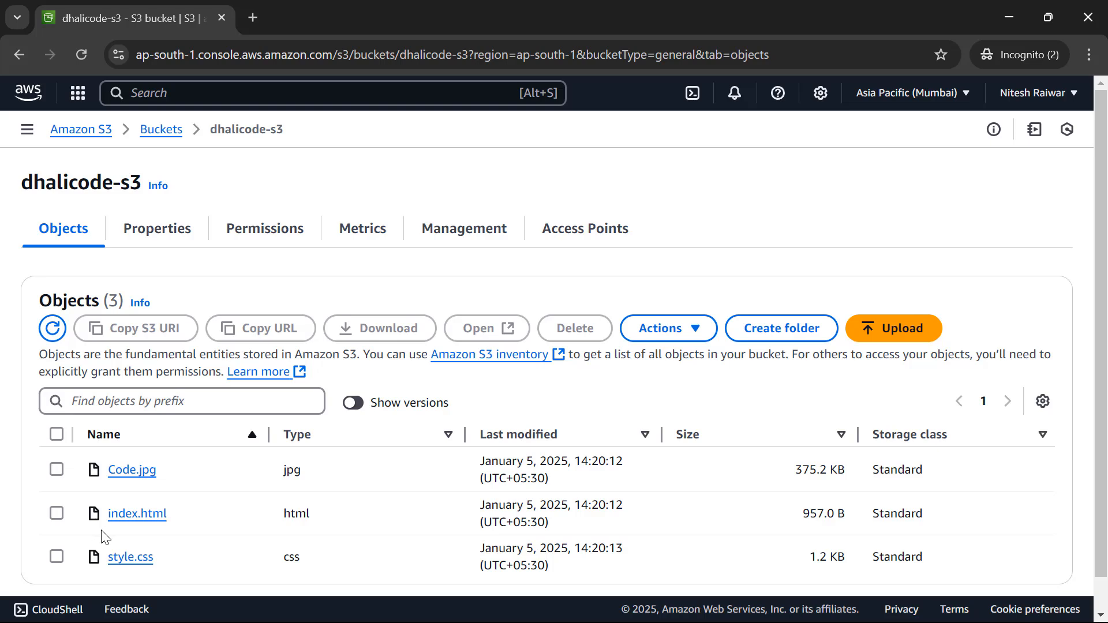
Open the index.html object from the bucket, view its page in the browser, and return to the object's details.
left_click(131, 515)
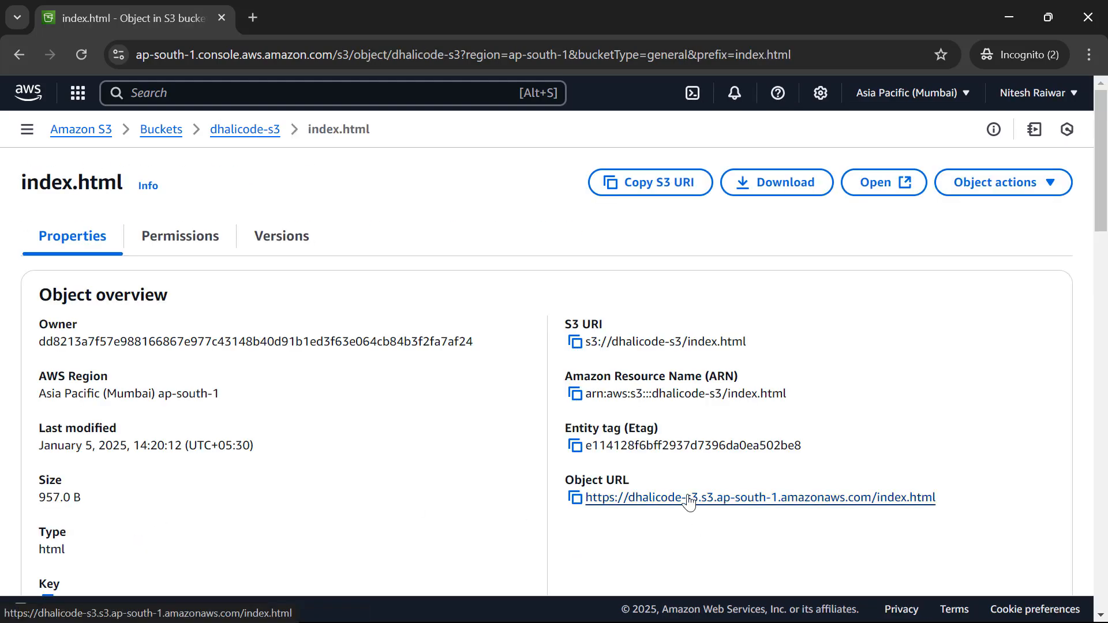
left_click(880, 191)
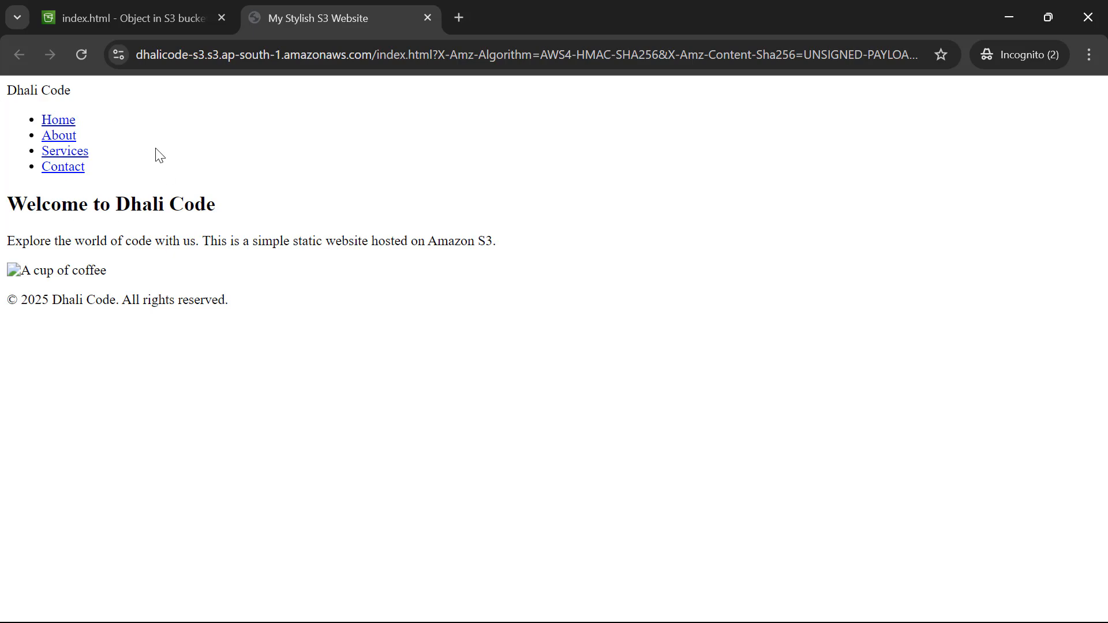
left_click(87, 7)
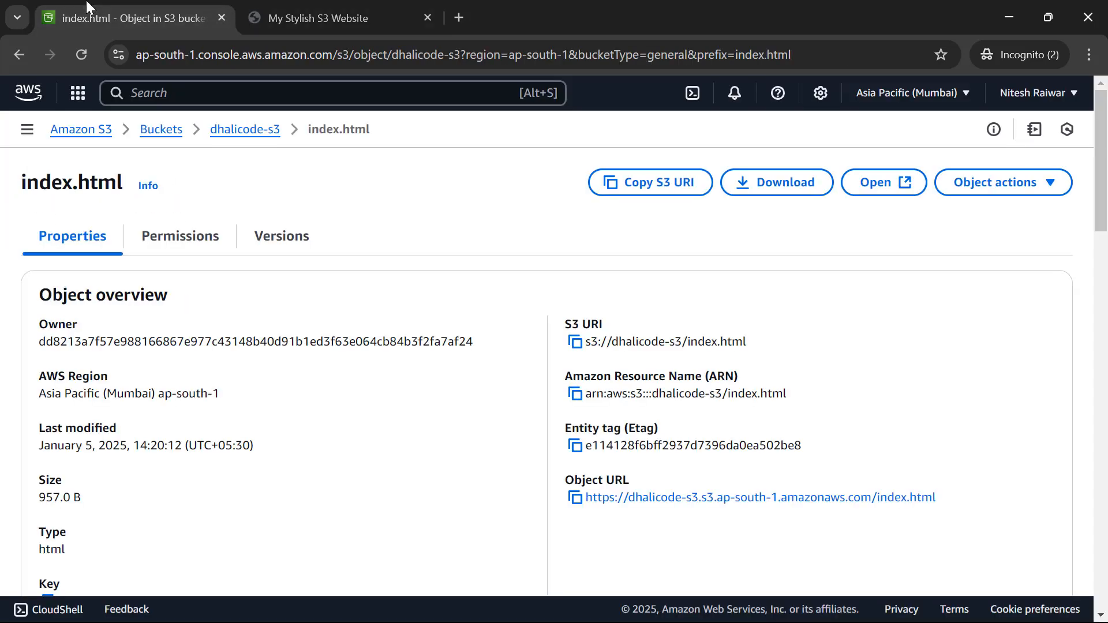
left_click(317, 5)
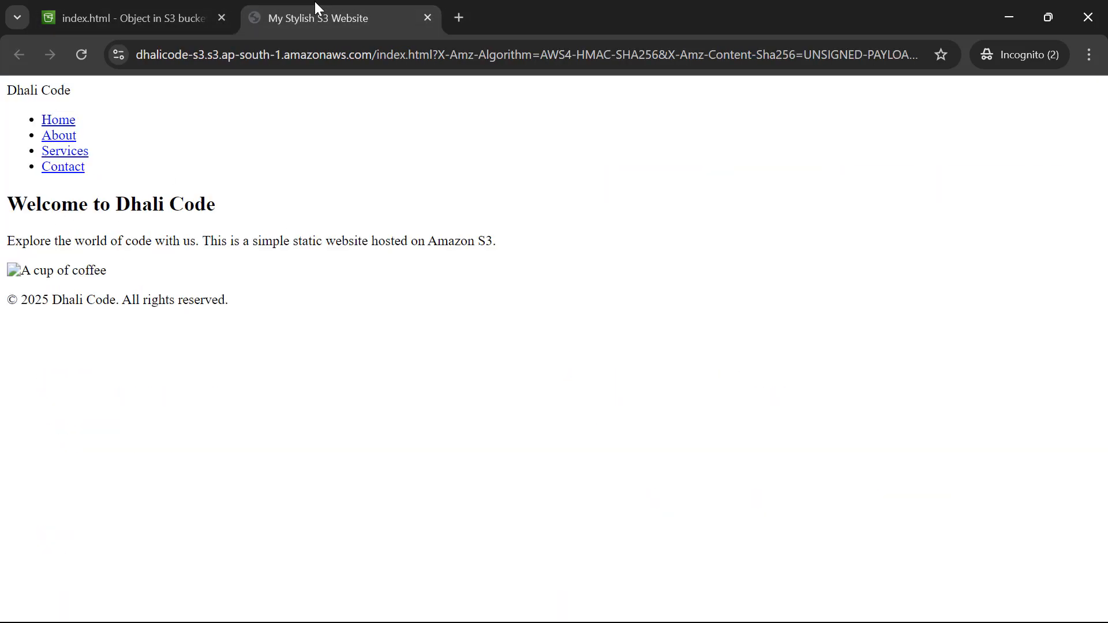
left_click(147, 11)
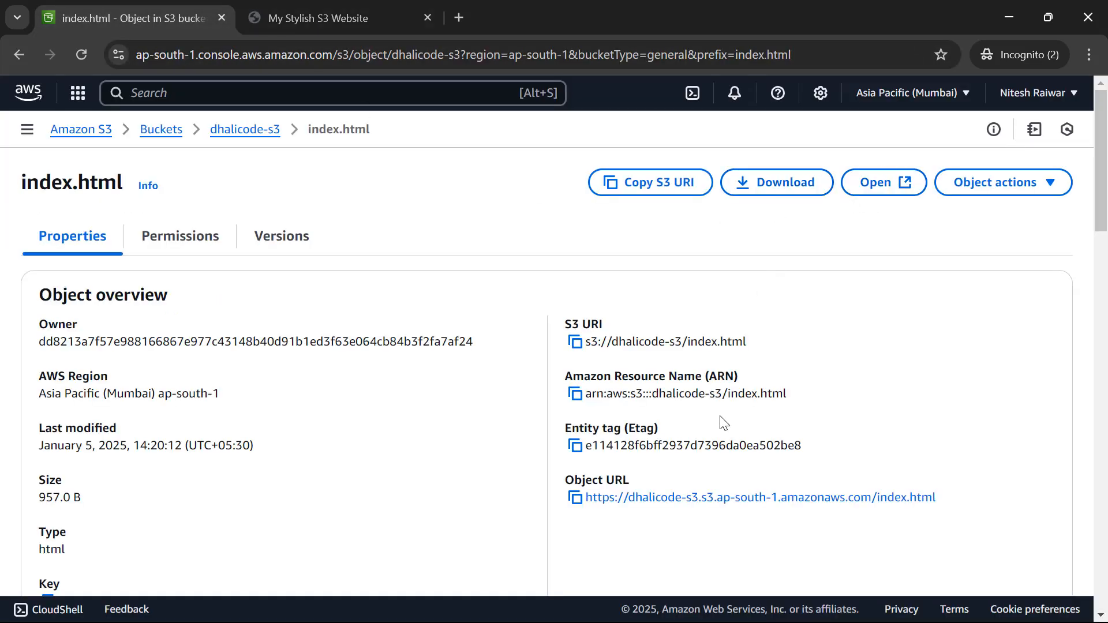
Open the index.html object's public URL in the browser, view the response, and return to the object's details.
left_click(687, 504)
left_click(531, 6)
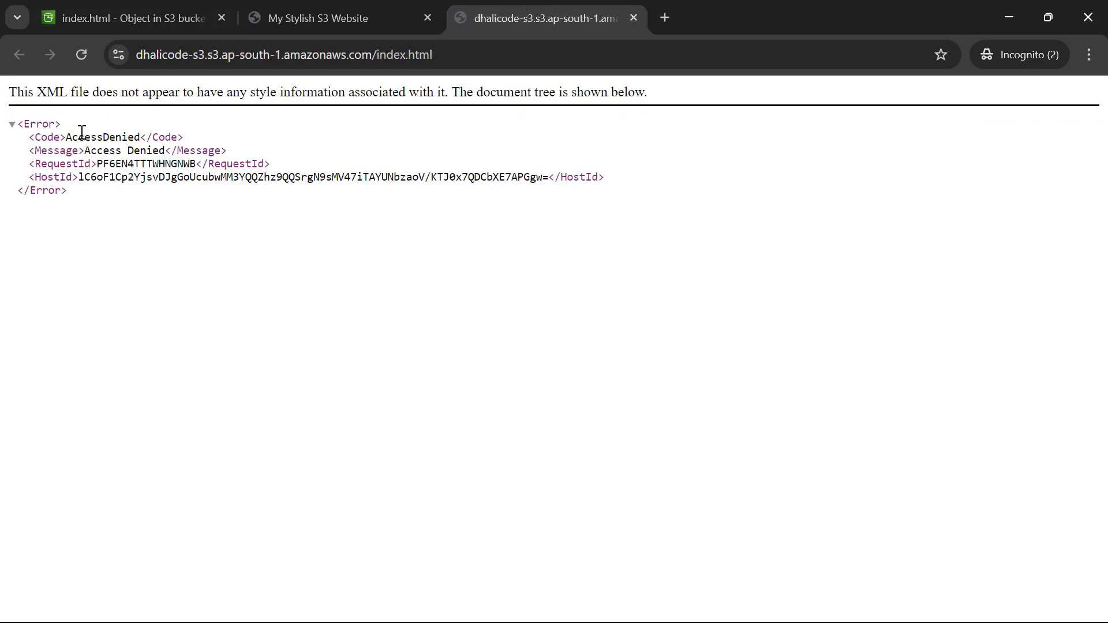
left_click(61, 7)
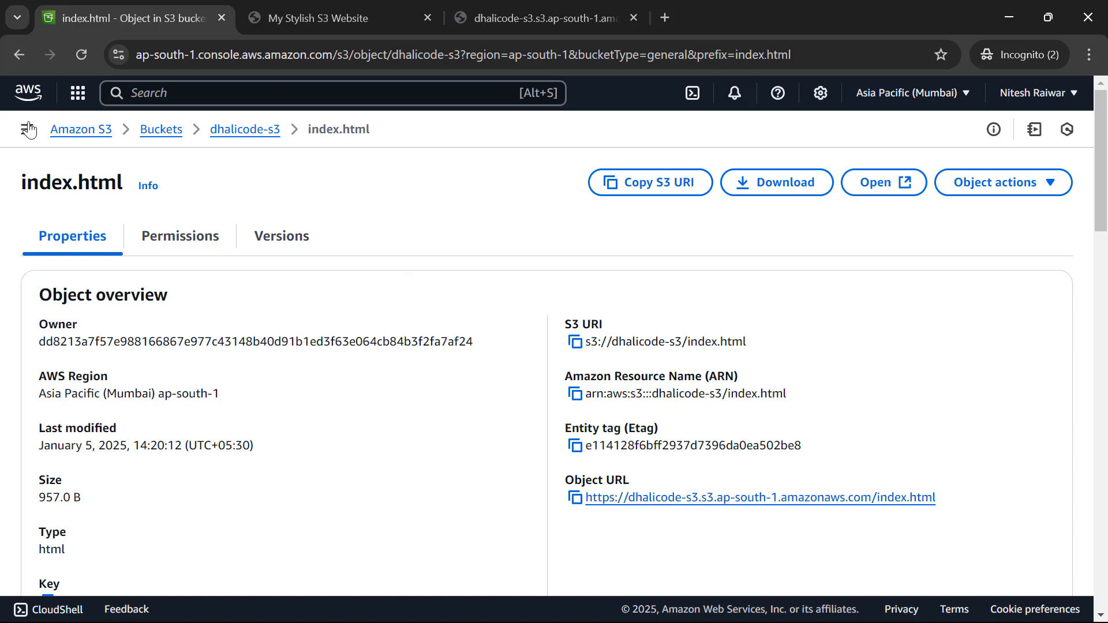
Go to the permissions of the dhalicode-s3 bucket and open its bucket policy for editing.
left_click(161, 130)
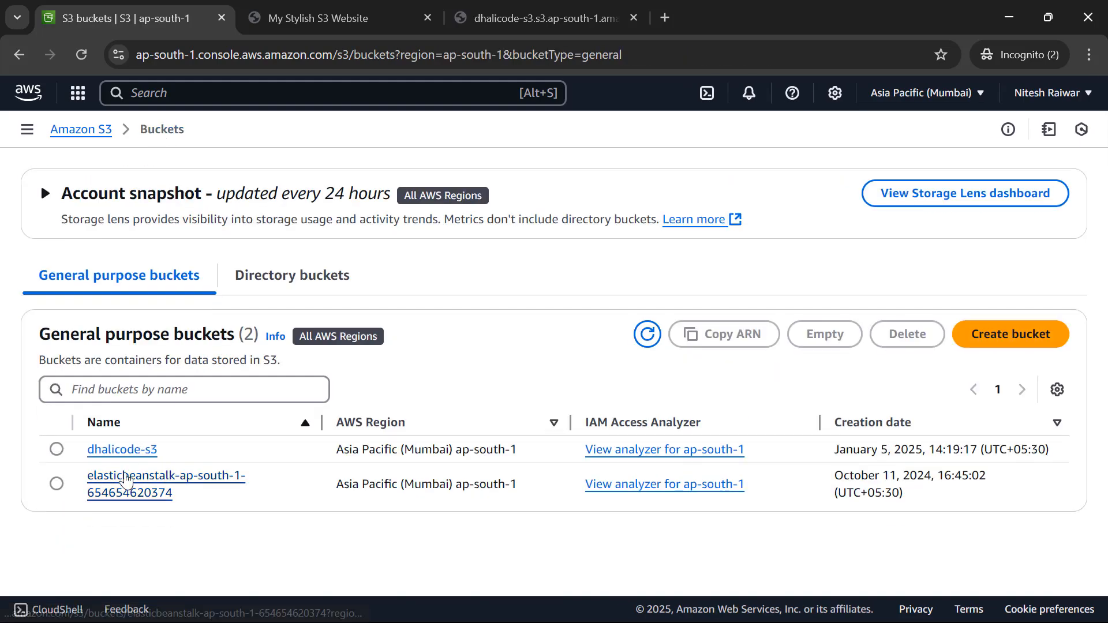
left_click(126, 454)
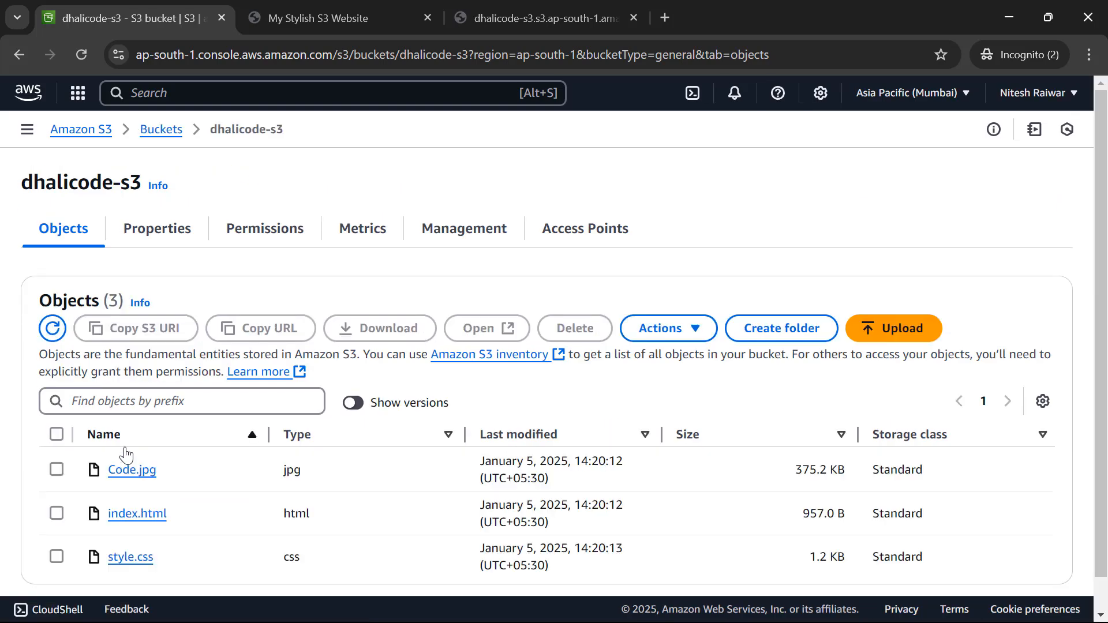
left_click(276, 234)
scroll(274, 233, "down", 5)
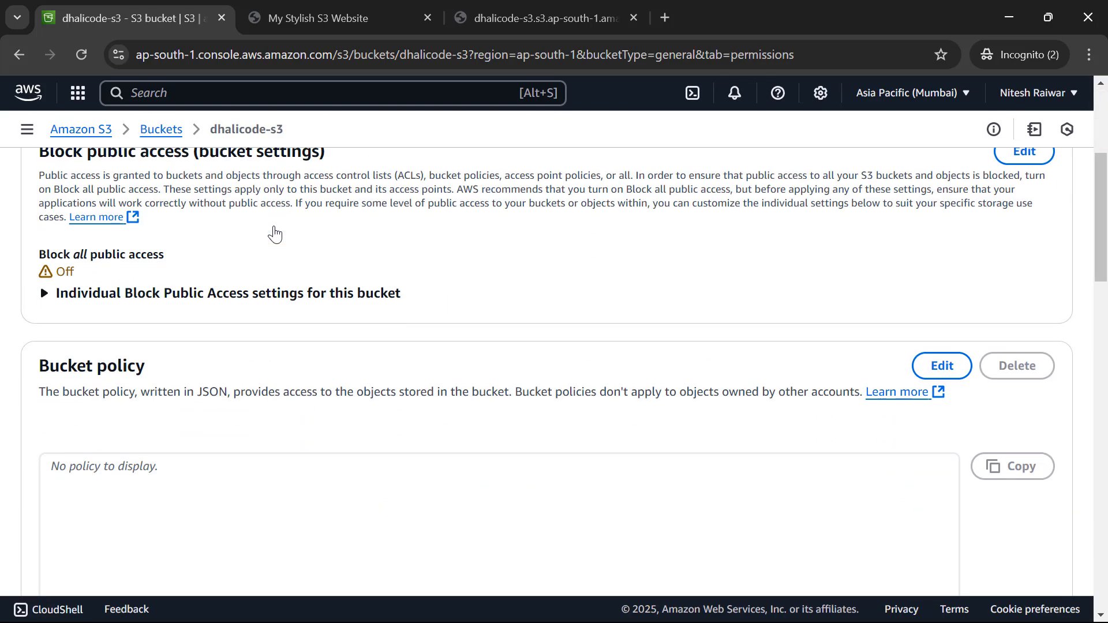
scroll(275, 233, "up", 1)
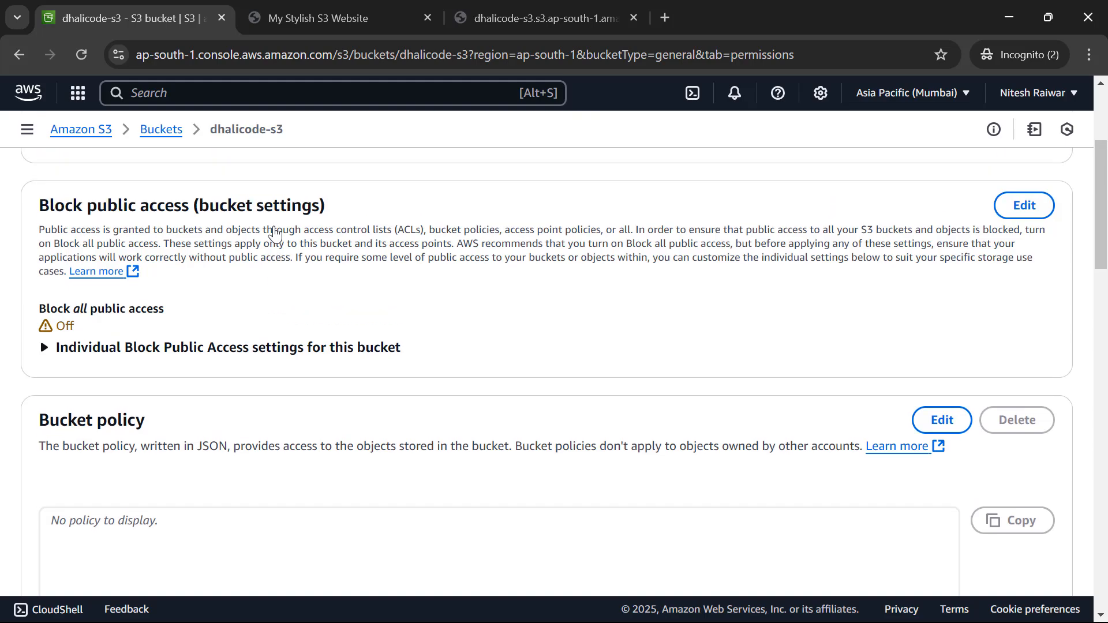
scroll(275, 233, "down", 3)
scroll(275, 233, "down", 1)
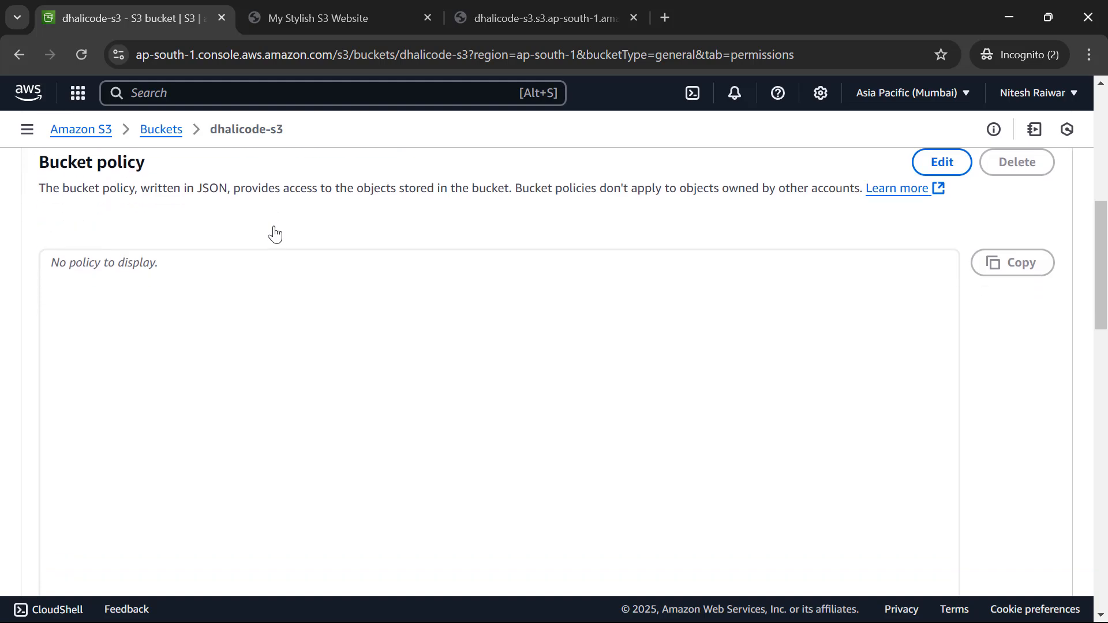
left_click(958, 171)
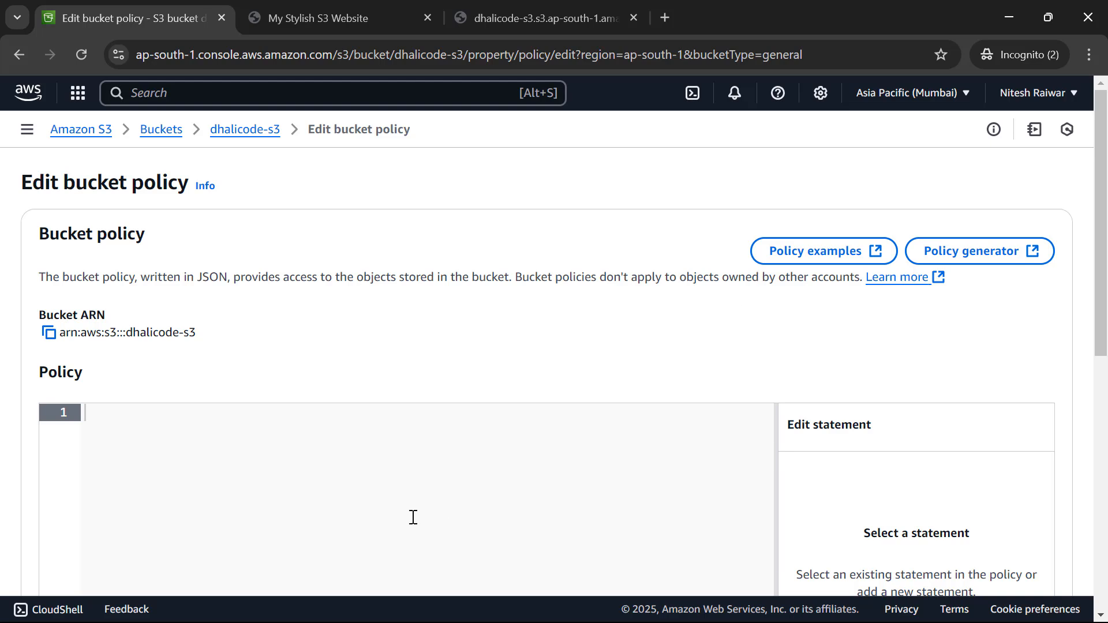
Open the AWS Policy Generator from the bucket policy editor and choose S3 Bucket Policy as the policy type.
scroll(413, 517, "down", 2)
scroll(413, 517, "up", 1)
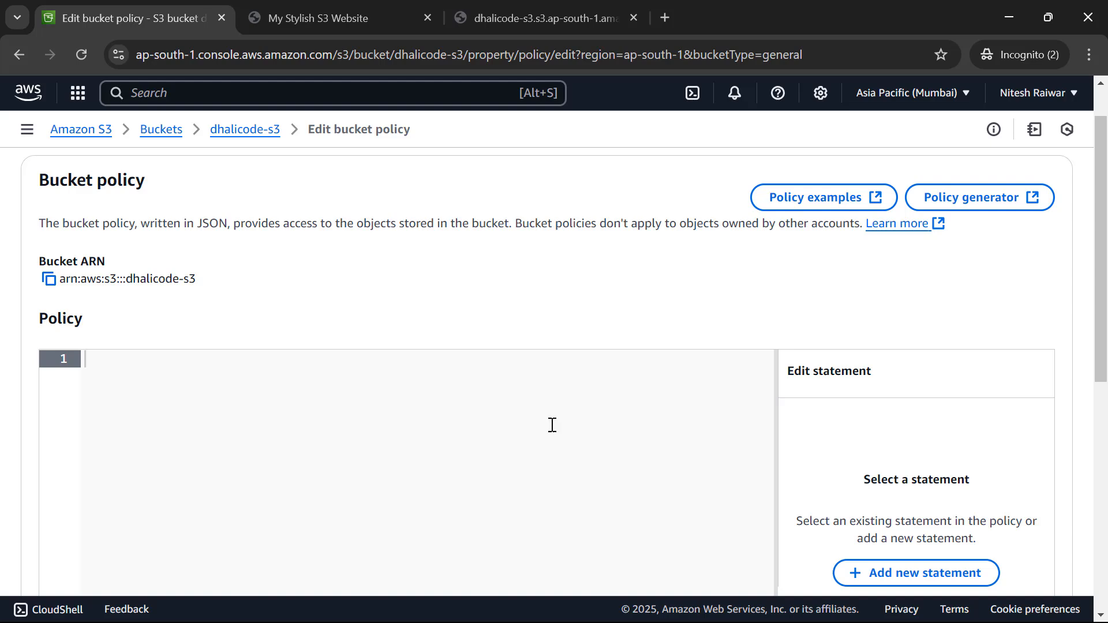
left_click(983, 203)
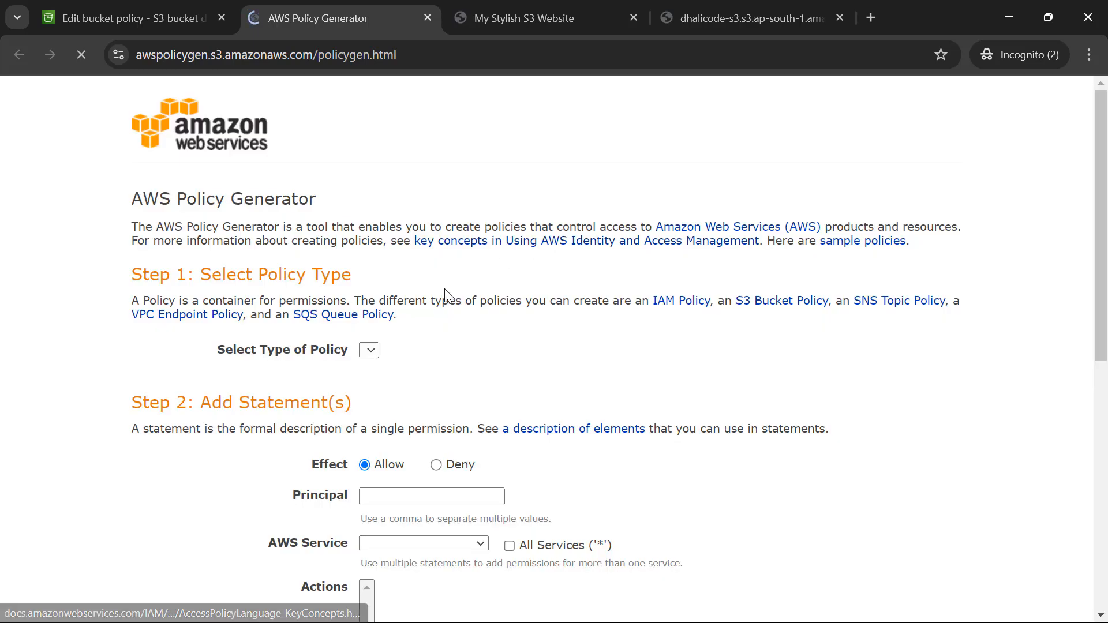
left_click(372, 354)
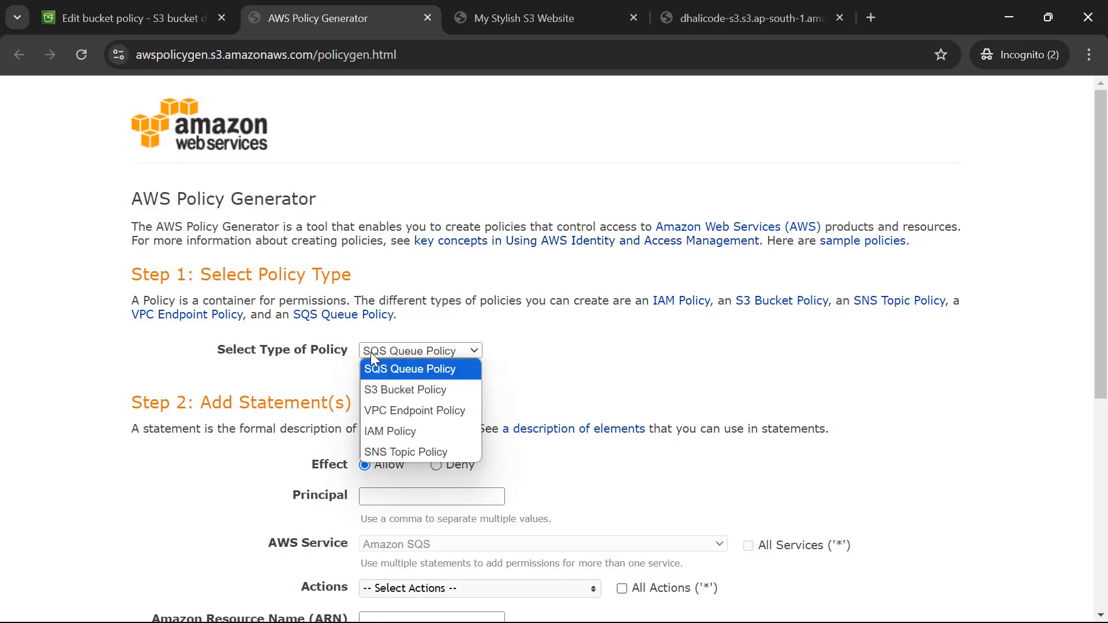
left_click(383, 391)
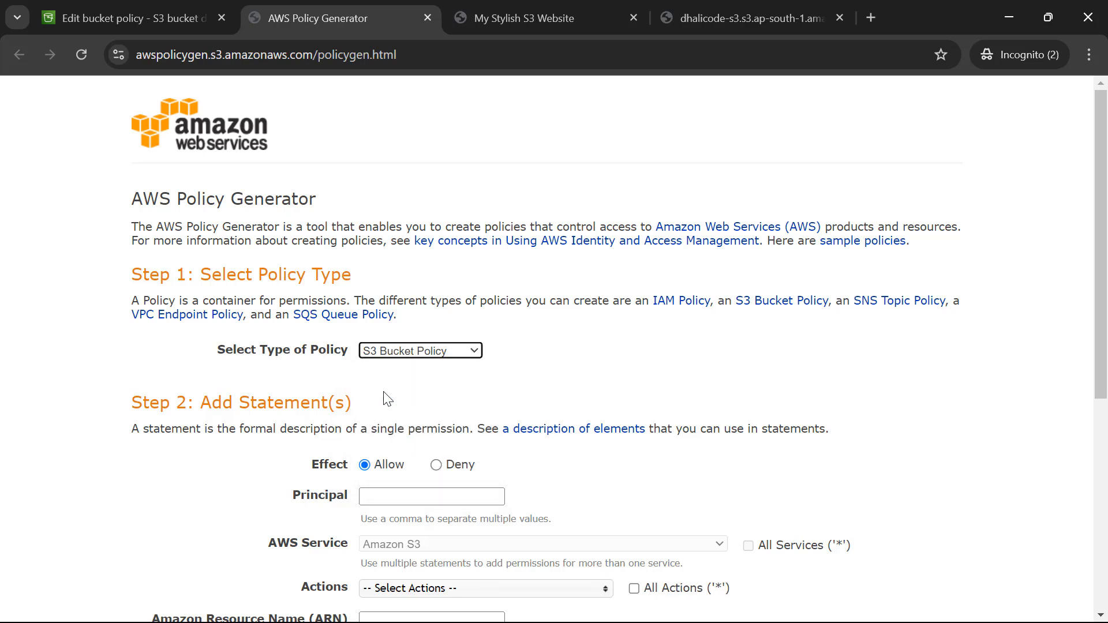
Set the statement's principal to * with the effect left at Allow.
left_click(401, 503)
scroll(401, 503, "down", 2)
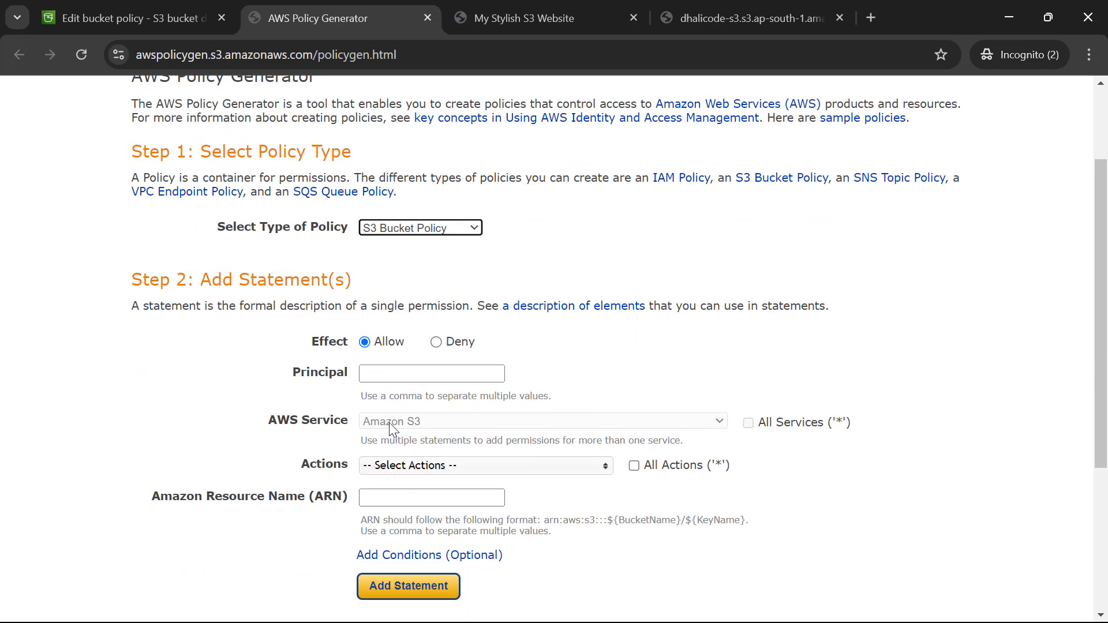
left_click(397, 379)
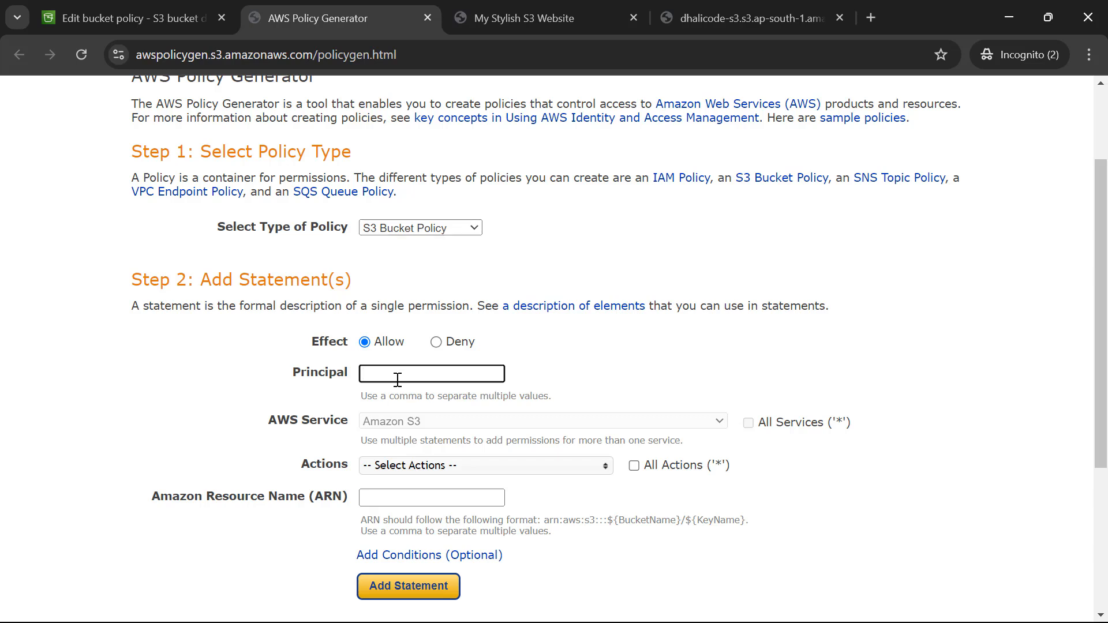
type("^")
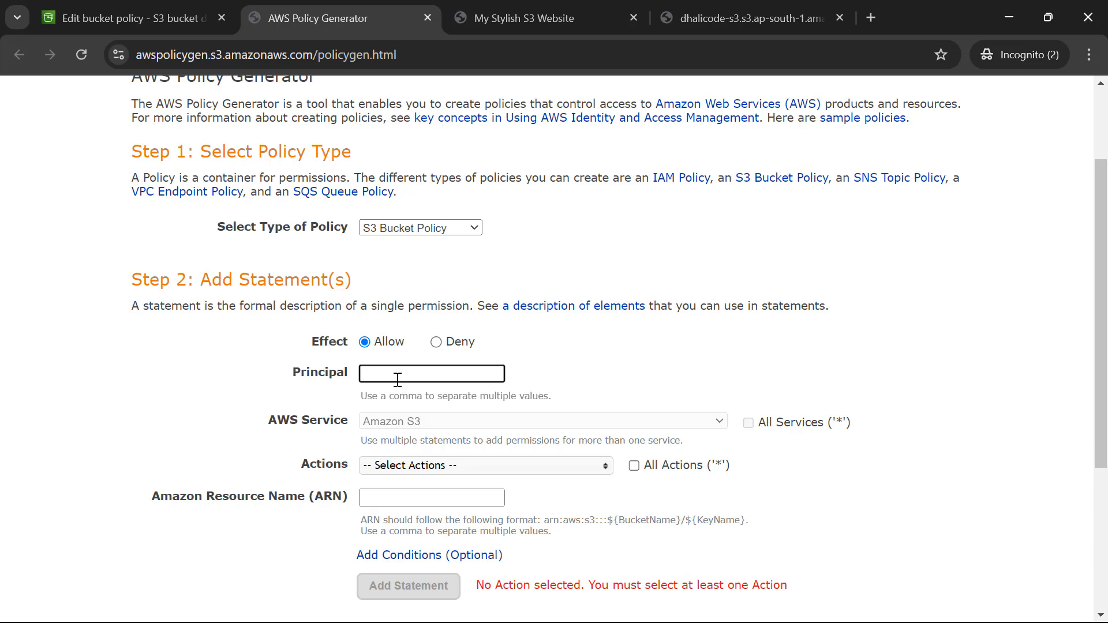
scroll(397, 378, "down", 1)
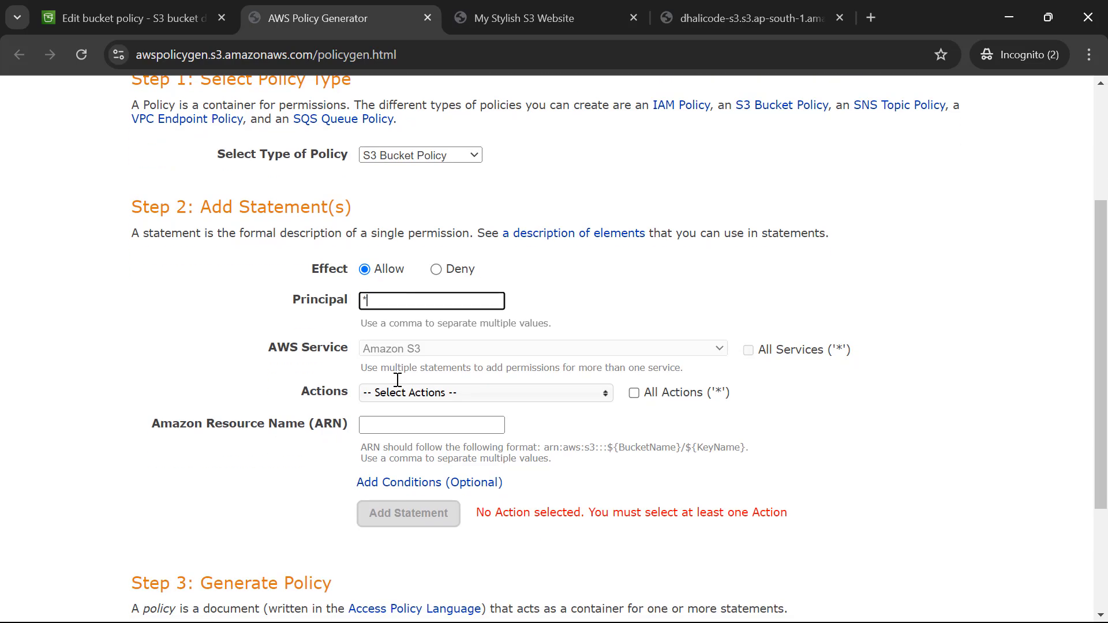
left_click(628, 311)
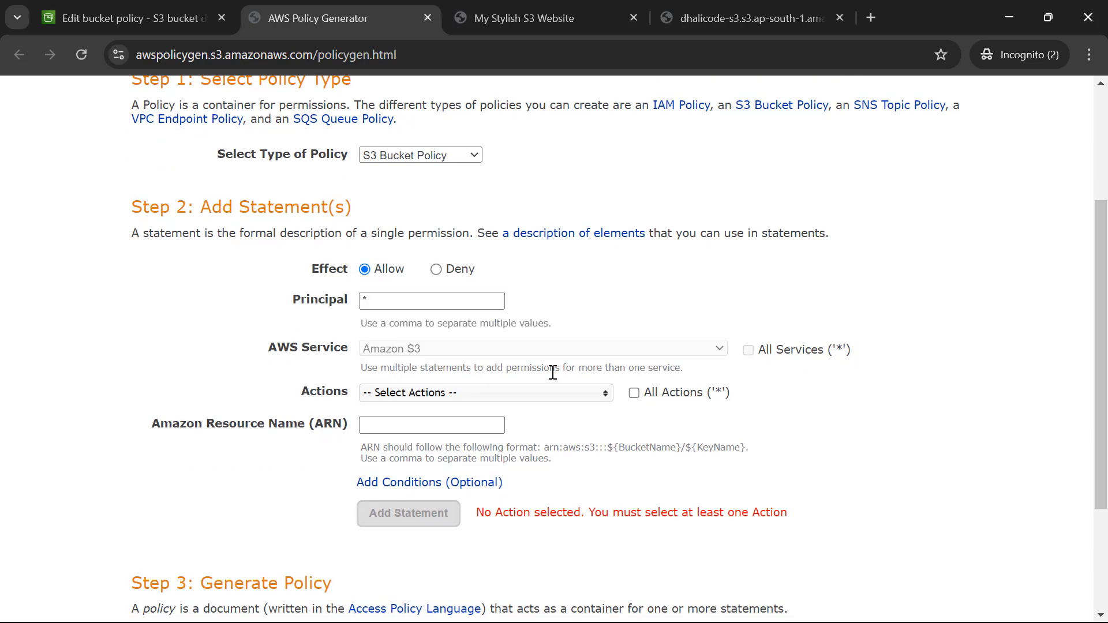
left_click(541, 397)
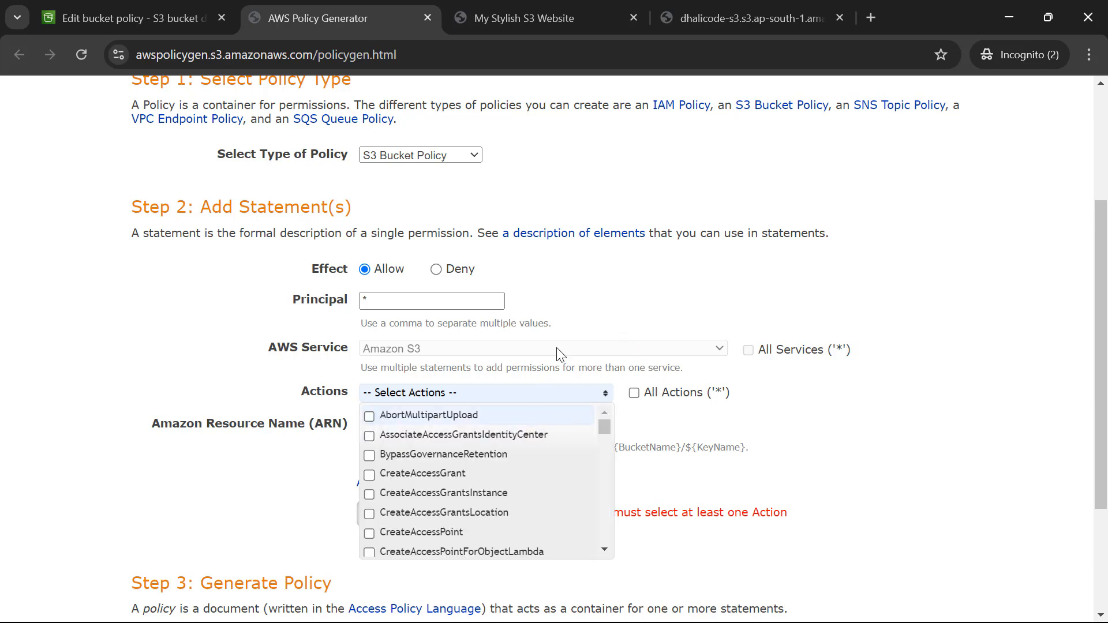
left_click(672, 415)
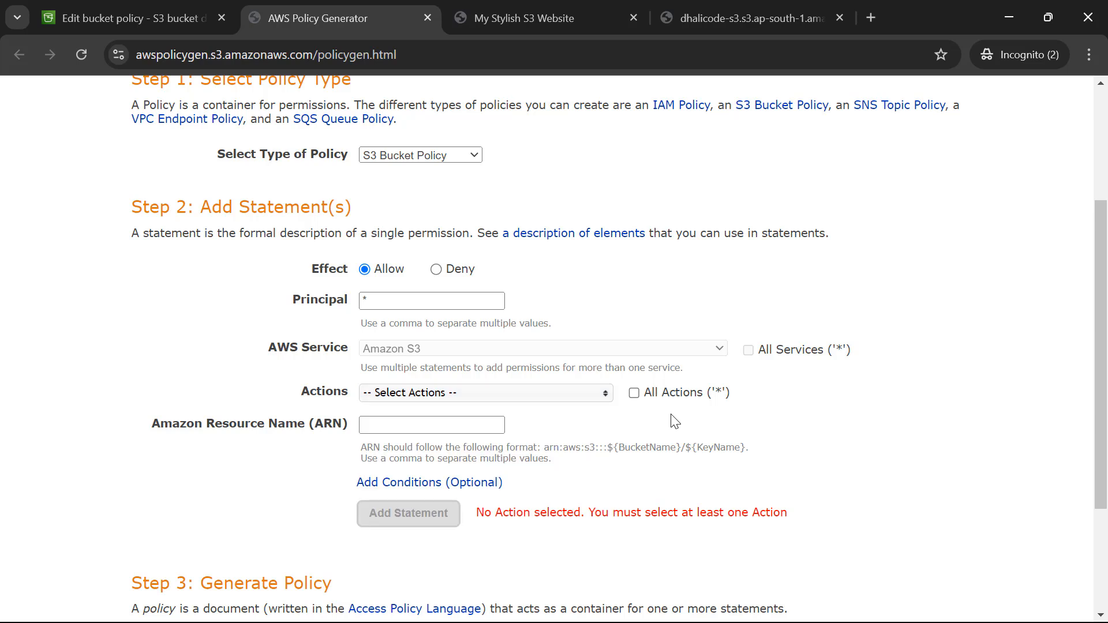
Copy the bucket ARN arn:aws:s3:::dhalicode-s3 from the bucket policy editor into the generator's Amazon Resource Name (ARN) field.
left_click(478, 423)
left_click(166, 2)
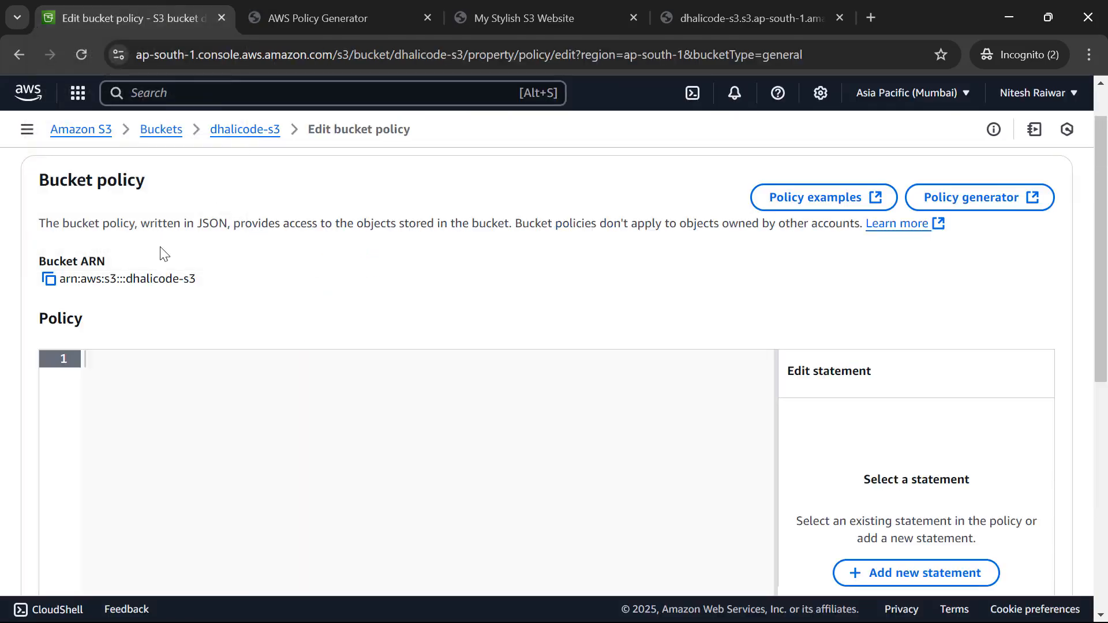
left_click(48, 280)
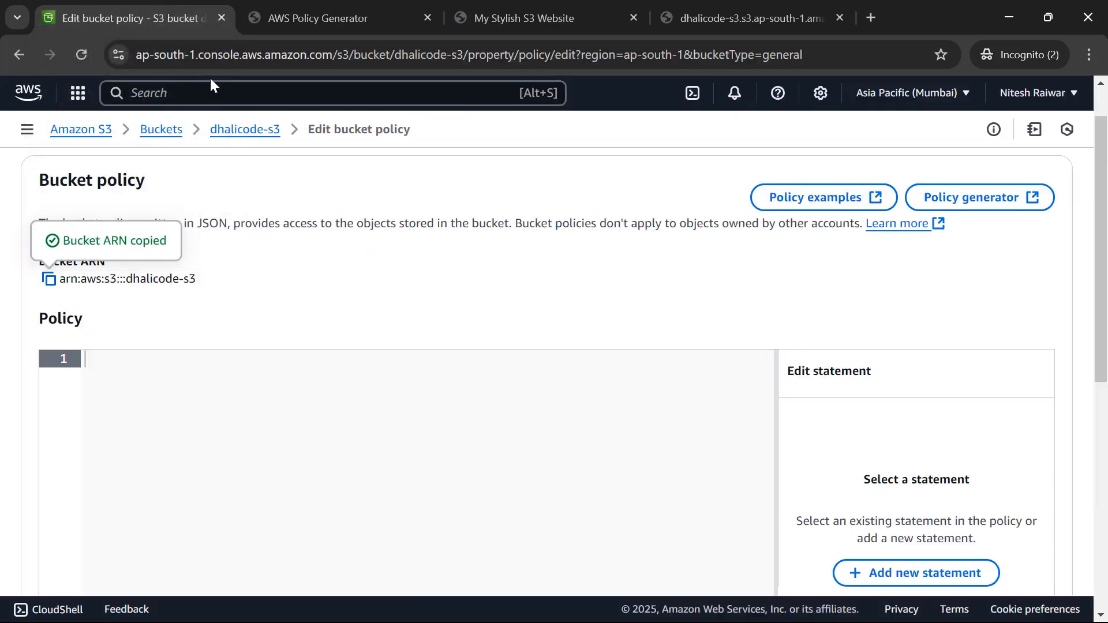
left_click(363, 9)
left_click(407, 430)
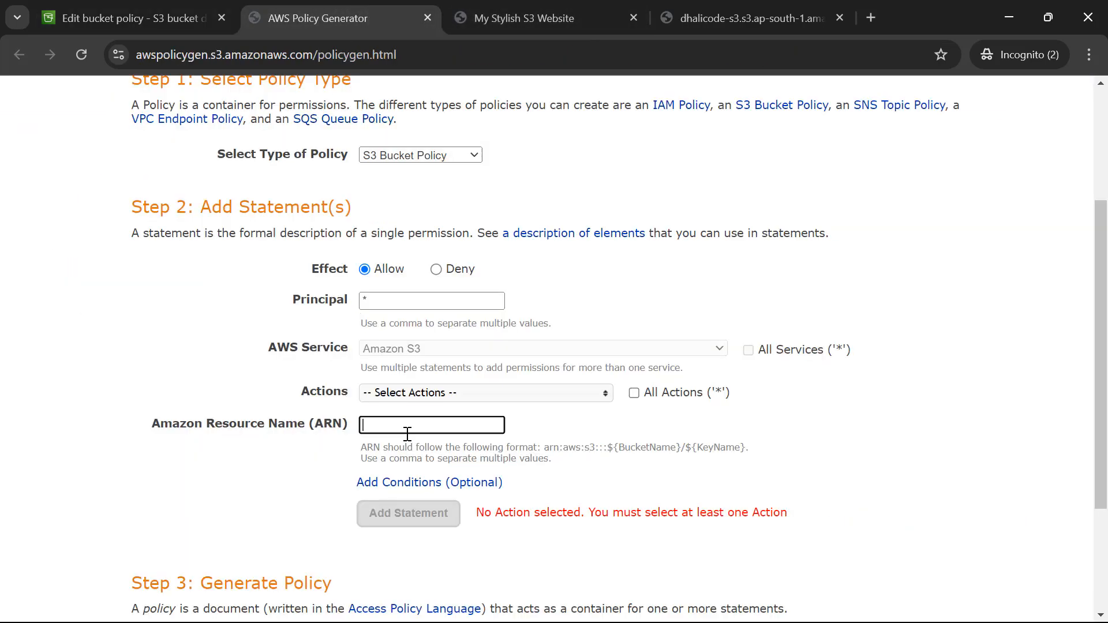
key("ctrl+v")
left_click(635, 430)
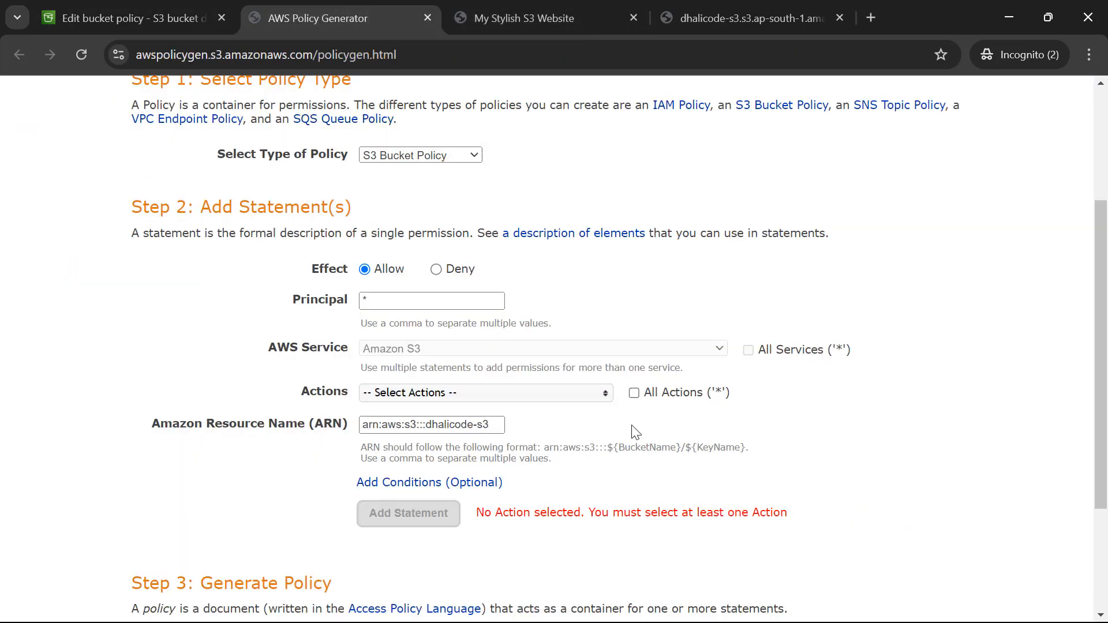
Select All Actions ('*') for the statement and add it to the policy.
left_click(507, 398)
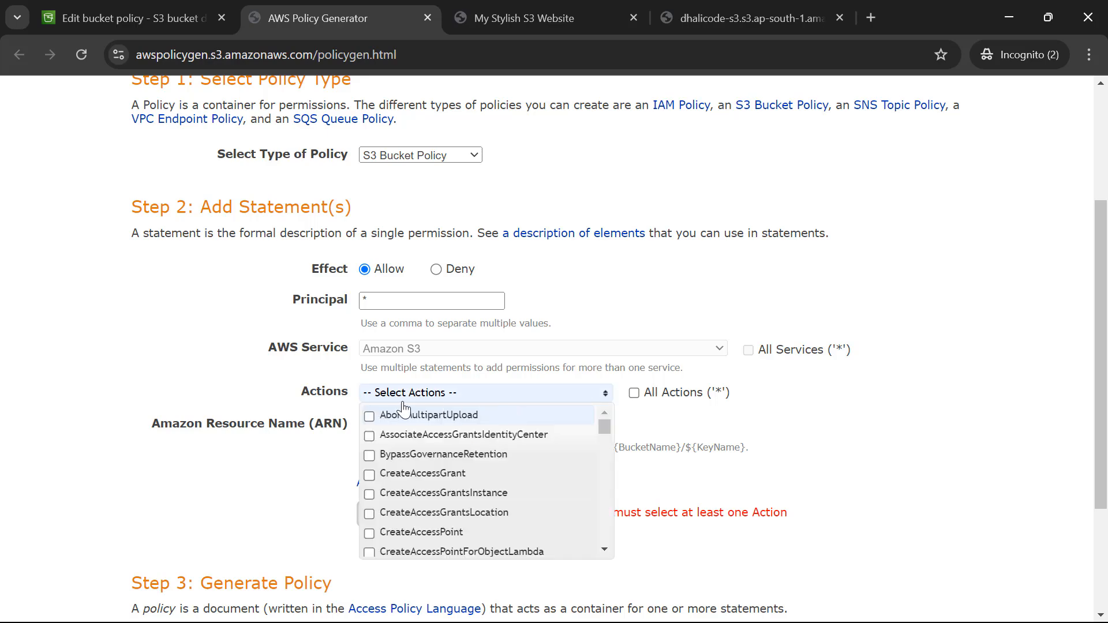
left_click(369, 417)
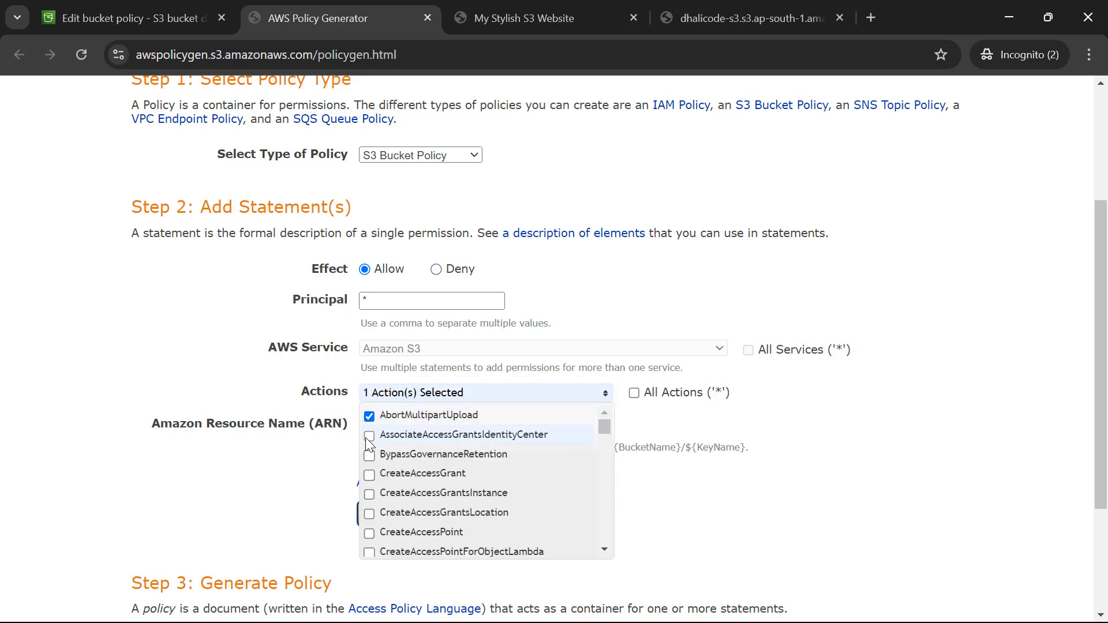
scroll(369, 441, "up", 3)
scroll(365, 438, "down", 3)
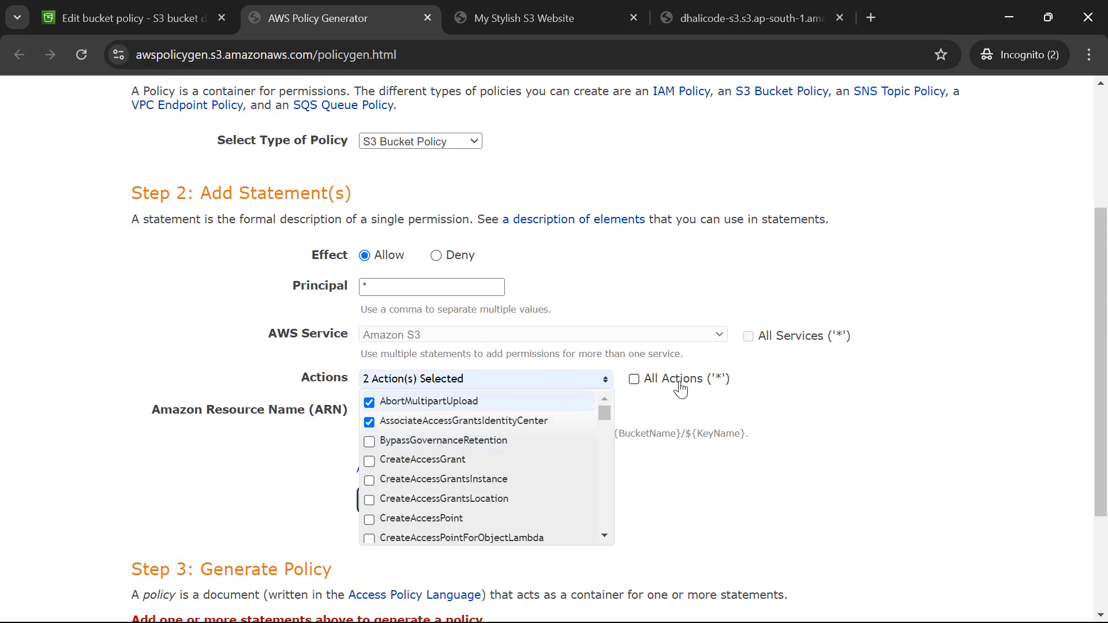
left_click(634, 380)
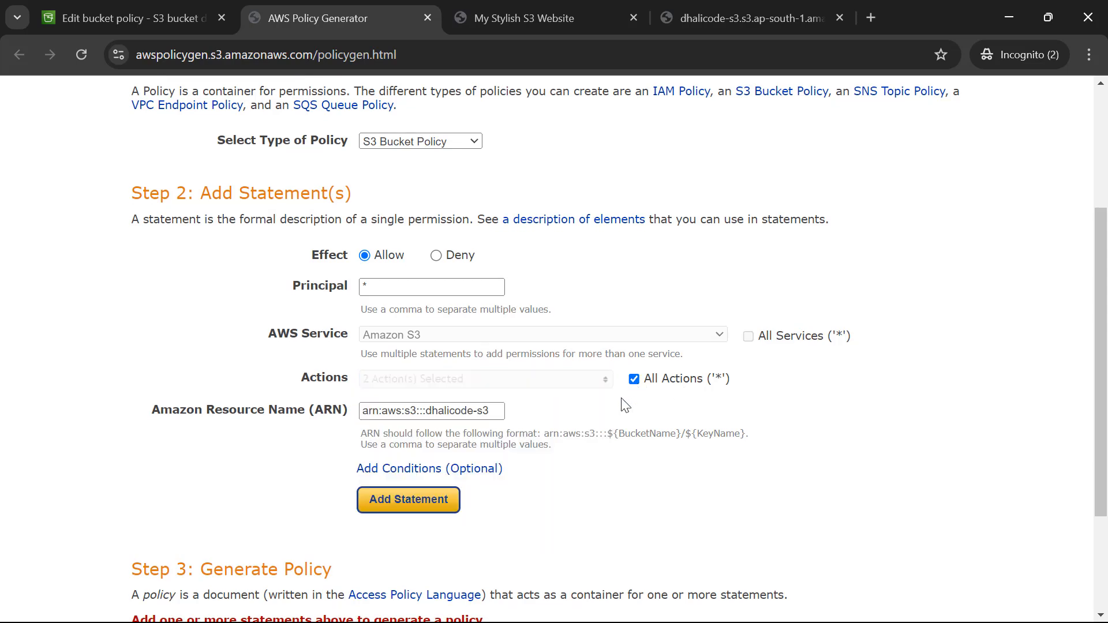
left_click(395, 502)
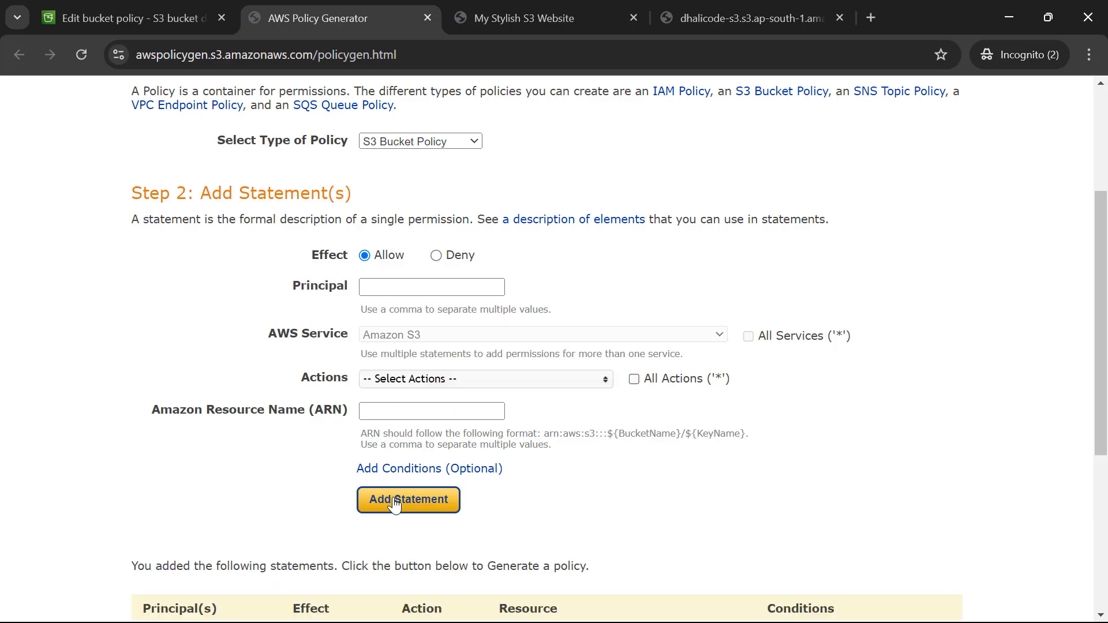
Generate the policy and copy its complete JSON document into the dhalicode-s3 bucket policy editor.
scroll(393, 503, "down", 5)
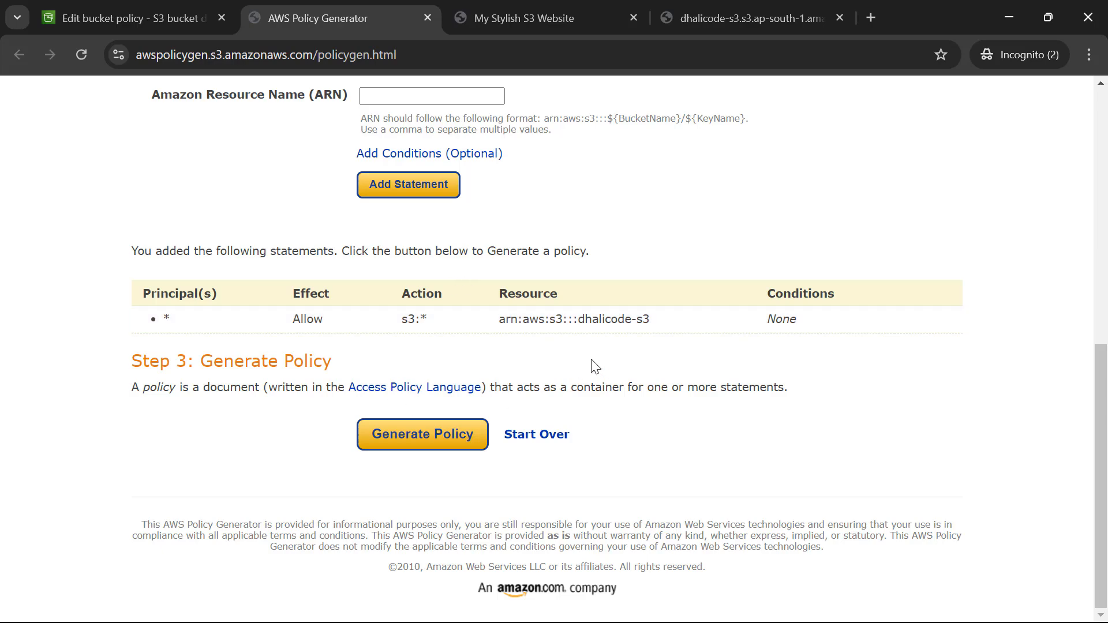
left_click(441, 446)
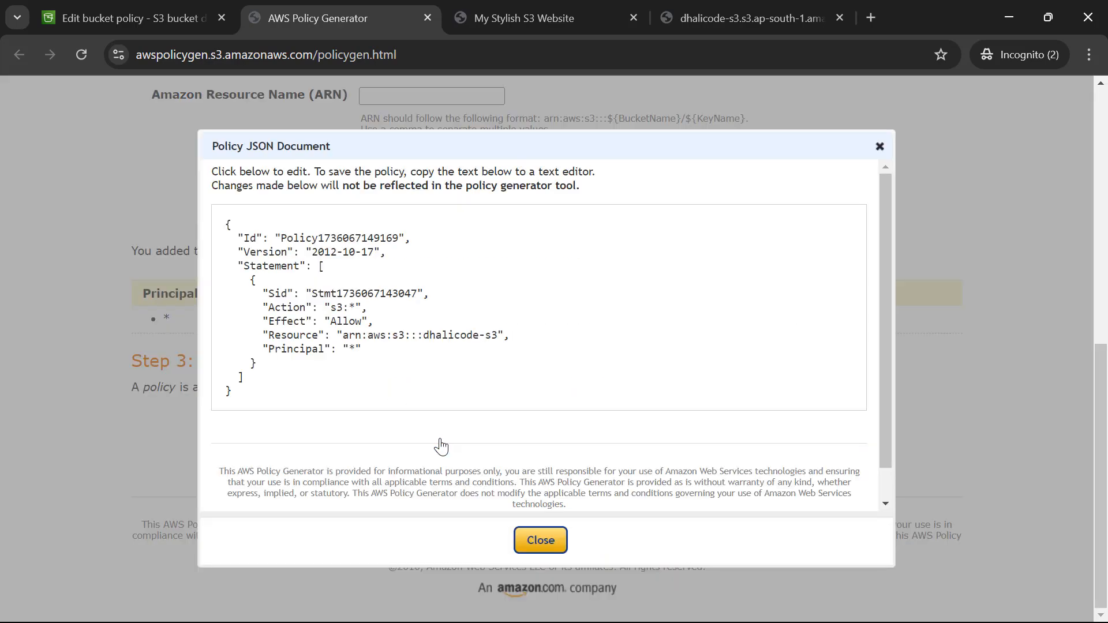
left_click(344, 319)
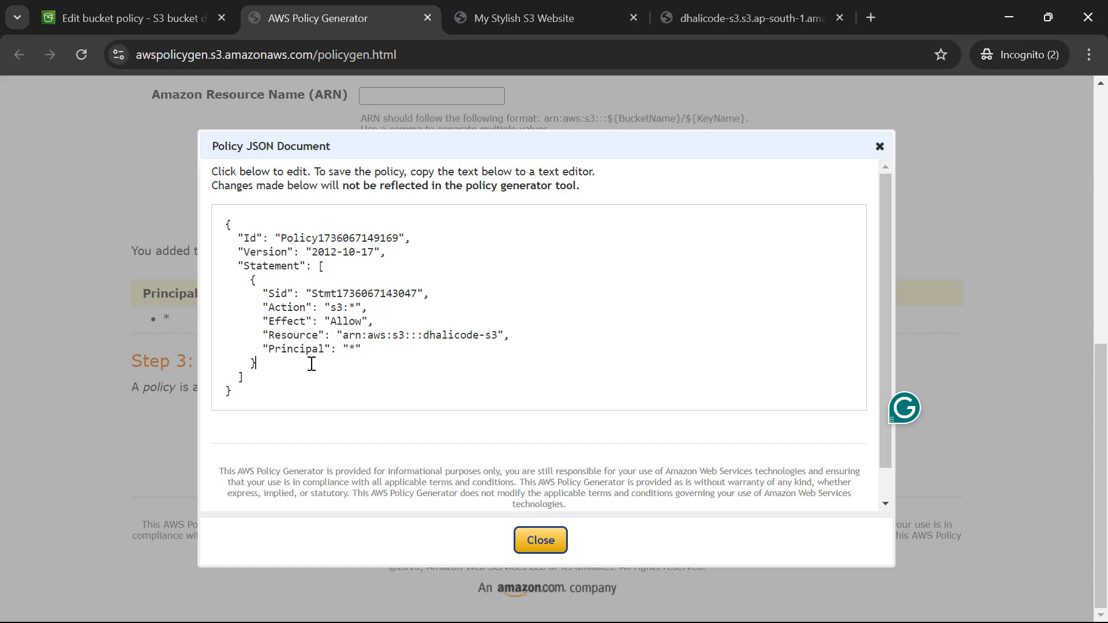
key("ctrl+a")
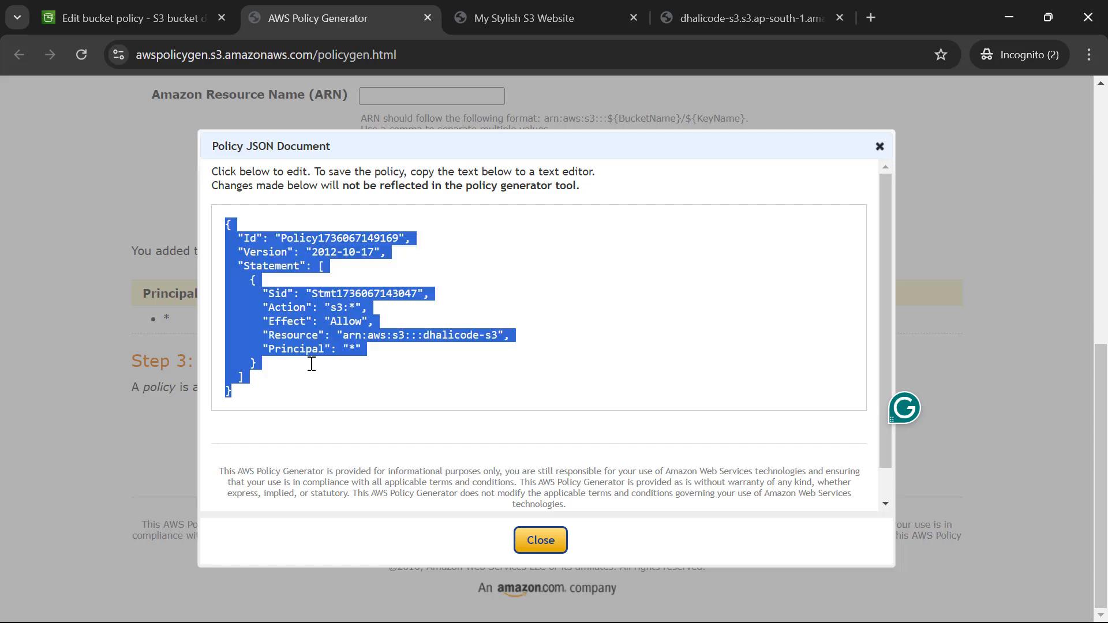
key("ctrl+Page_Up")
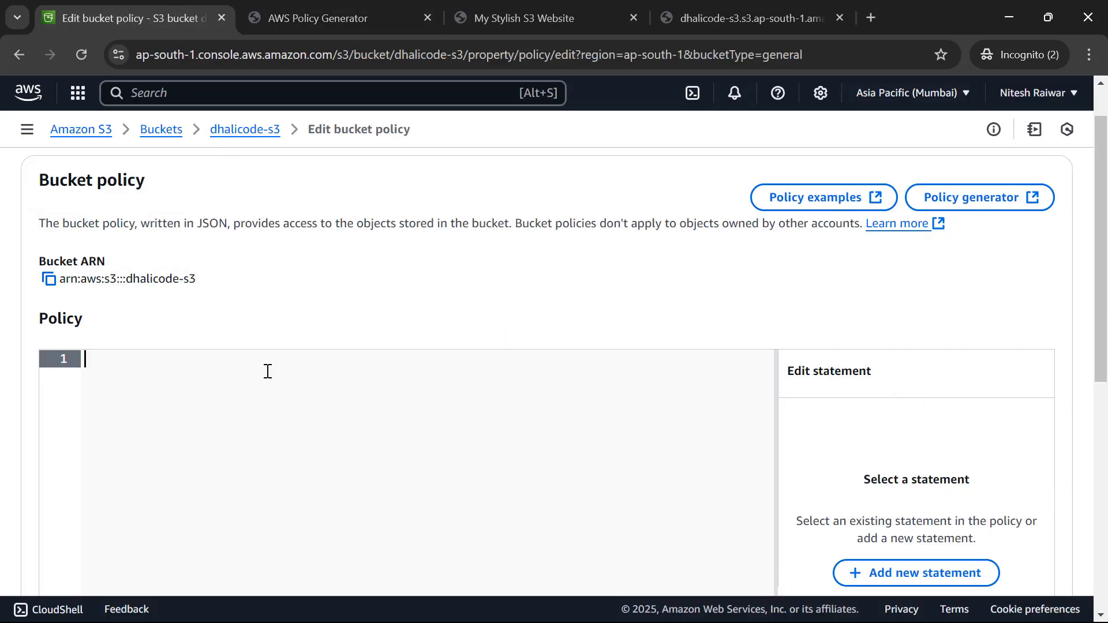
key("ctrl+v")
scroll(268, 371, "down", 8)
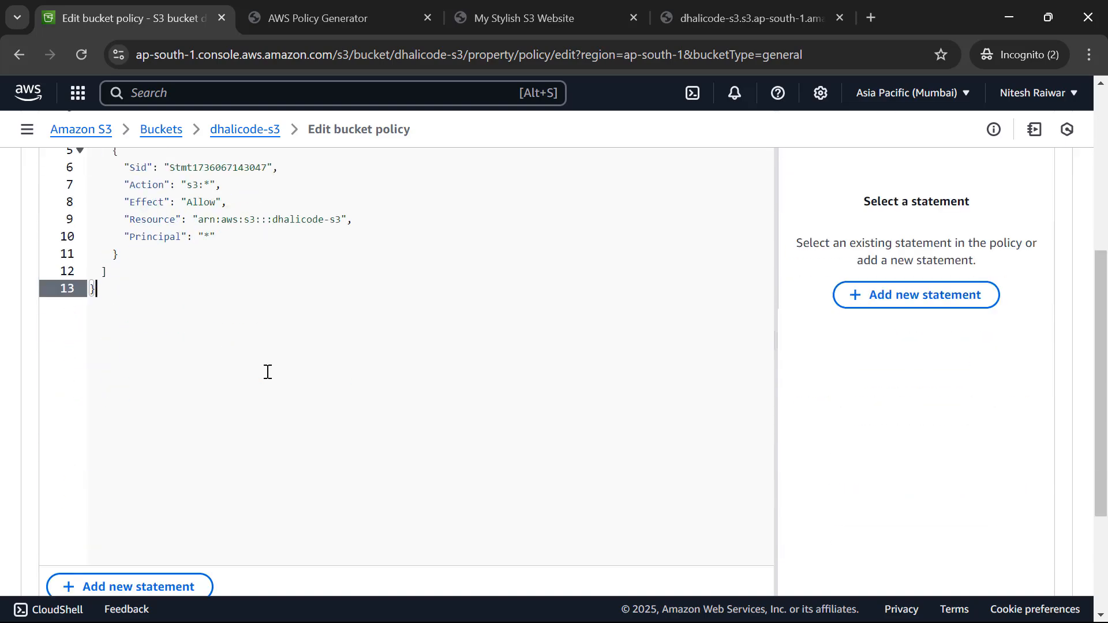
scroll(268, 371, "up", 5)
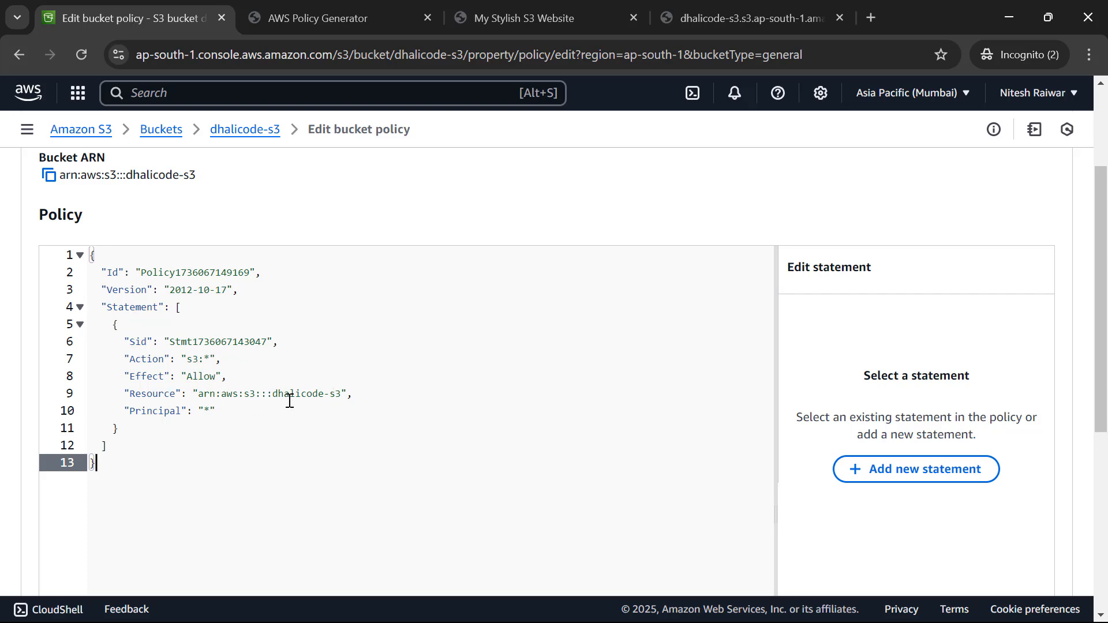
Save the pasted policy on the dhalicode-s3 bucket.
scroll(325, 399, "down", 6)
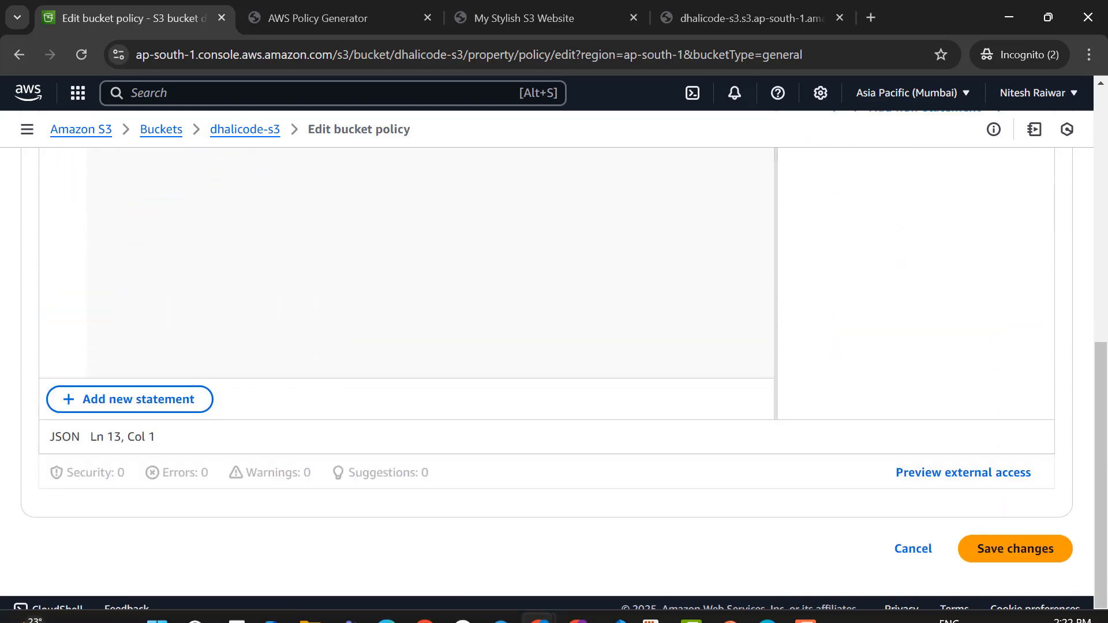
left_click(1019, 549)
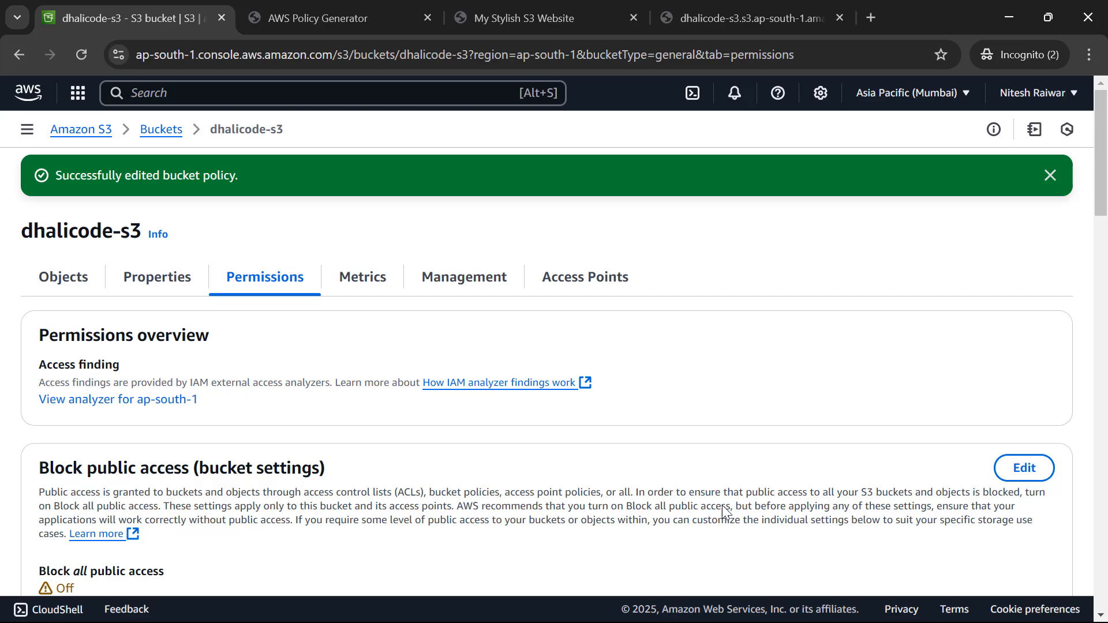
Open the index.html object's details in a new tab and reload its public URL in the existing page tab.
left_click(60, 288)
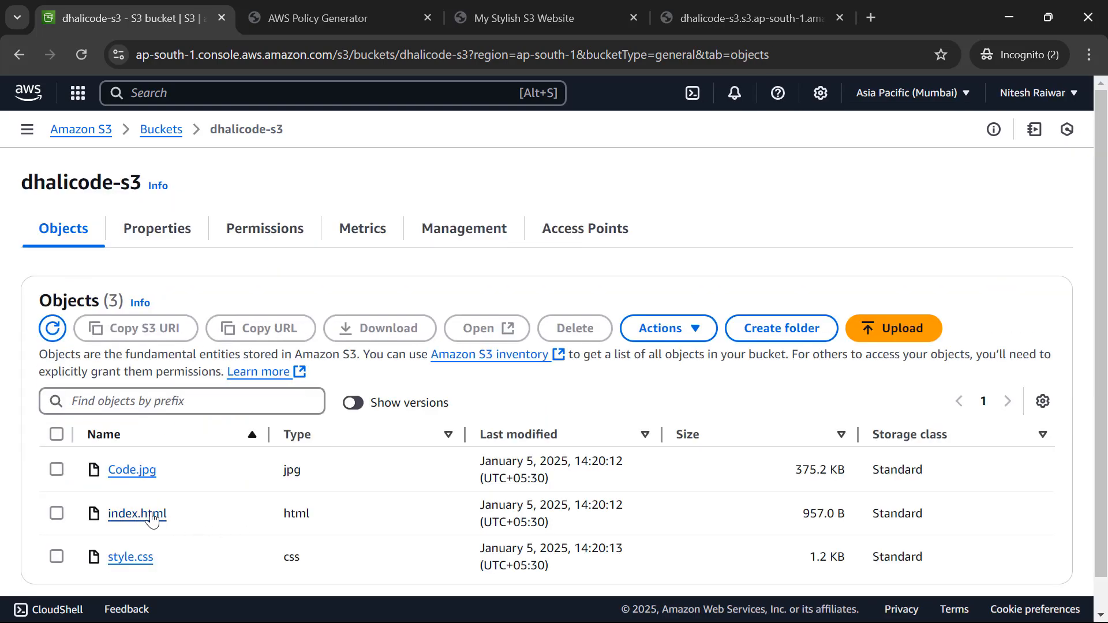
middle_click(149, 518)
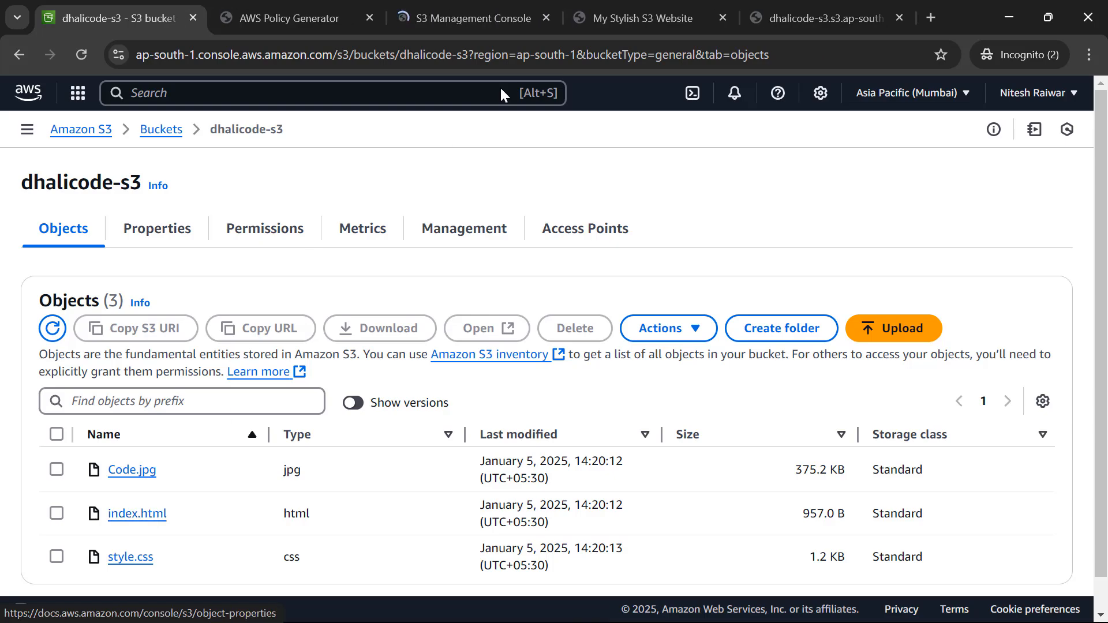
left_click(468, 18)
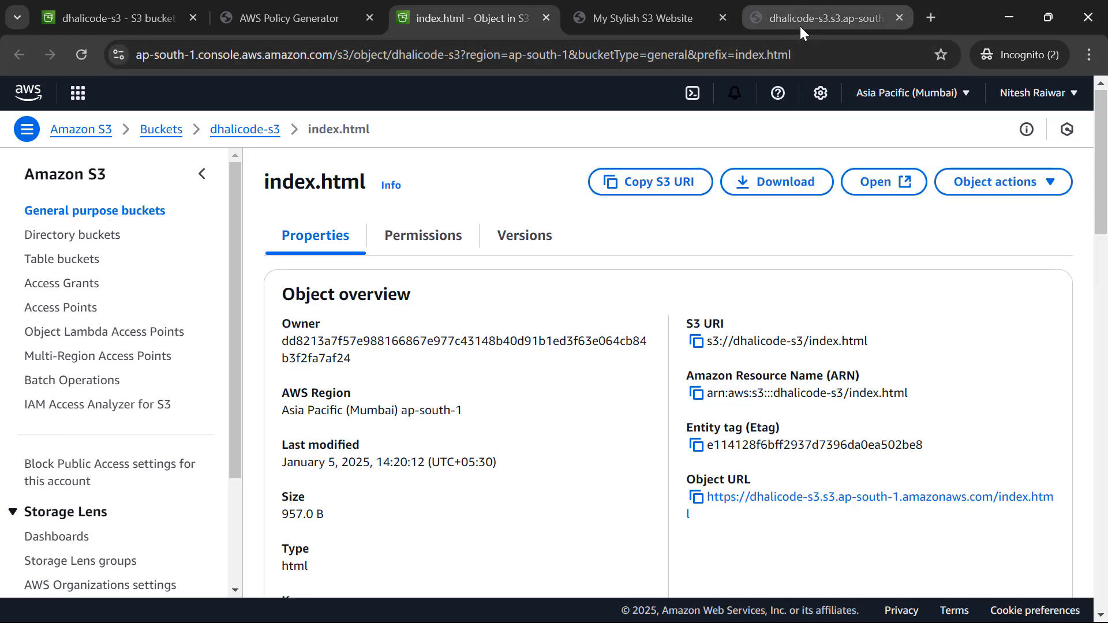
left_click(799, 26)
left_click(683, 54)
key("Return")
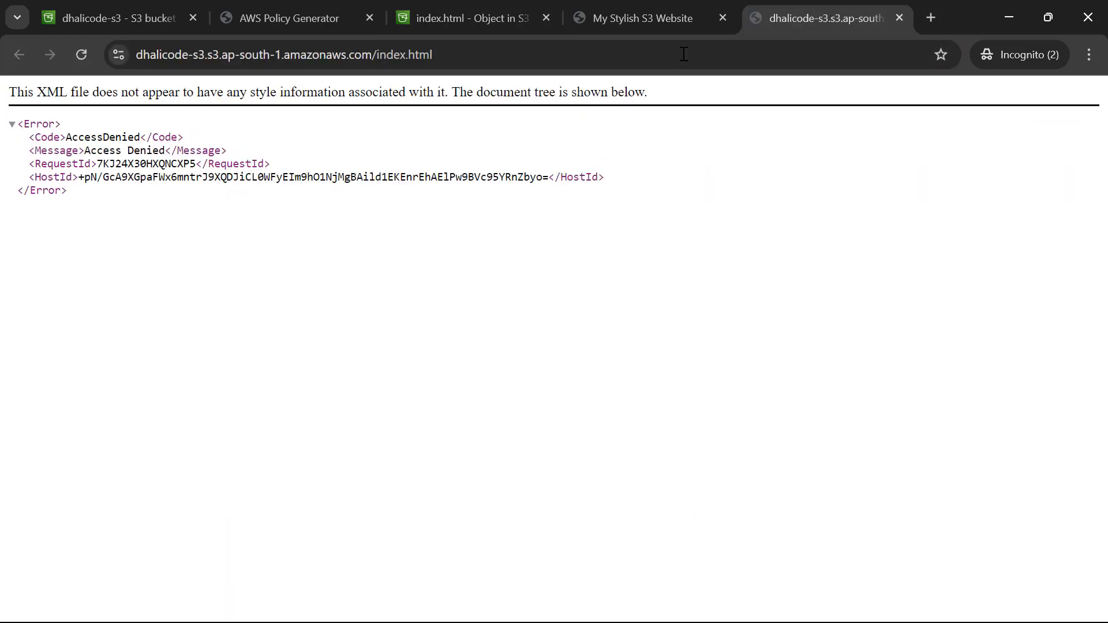
Open index.html through the Object URL in its details and reload the page to test public access.
left_click(498, 9)
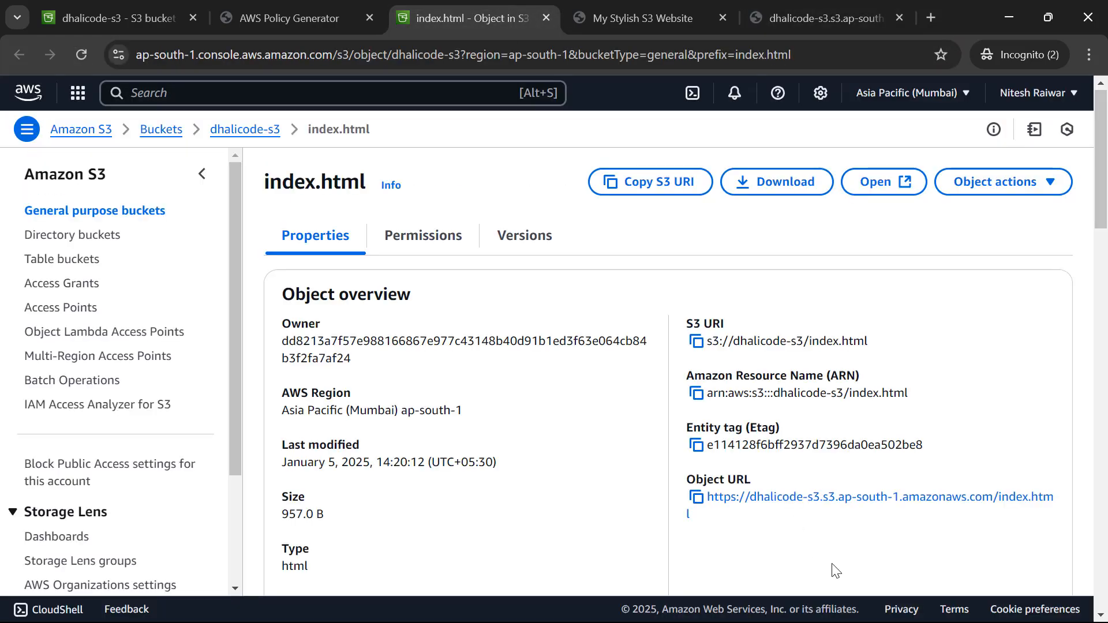
left_click(882, 501)
left_click(559, 7)
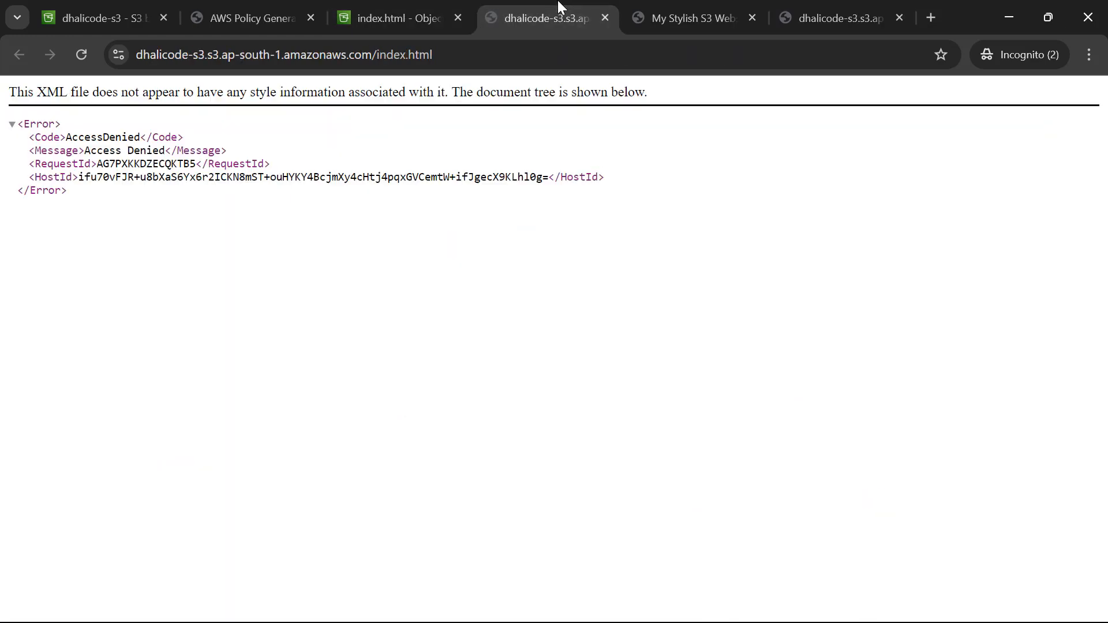
left_click(491, 59)
key("Return")
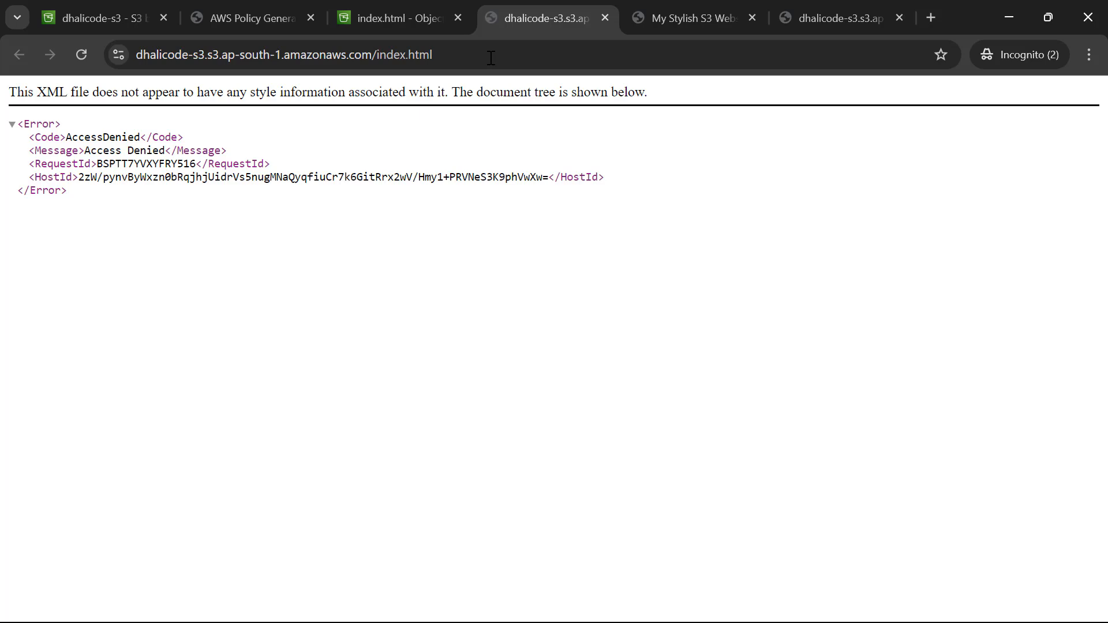
Close the generated policy document and review the dhalicode-s3 bucket's permissions, including its bucket policy and object ownership.
left_click(453, 8)
left_click(248, 8)
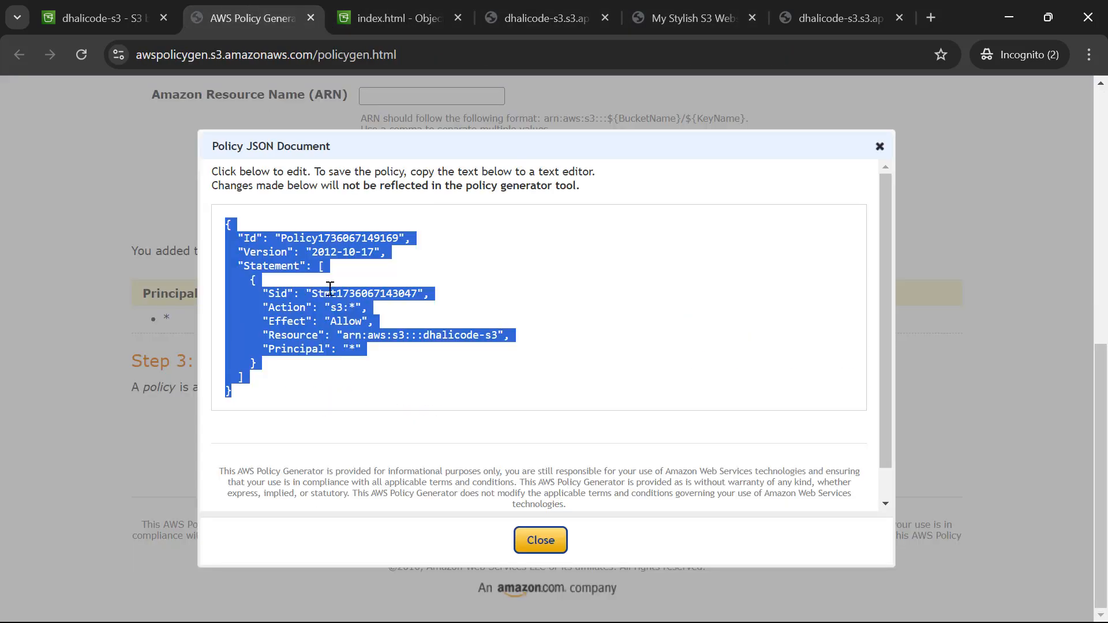
left_click(541, 540)
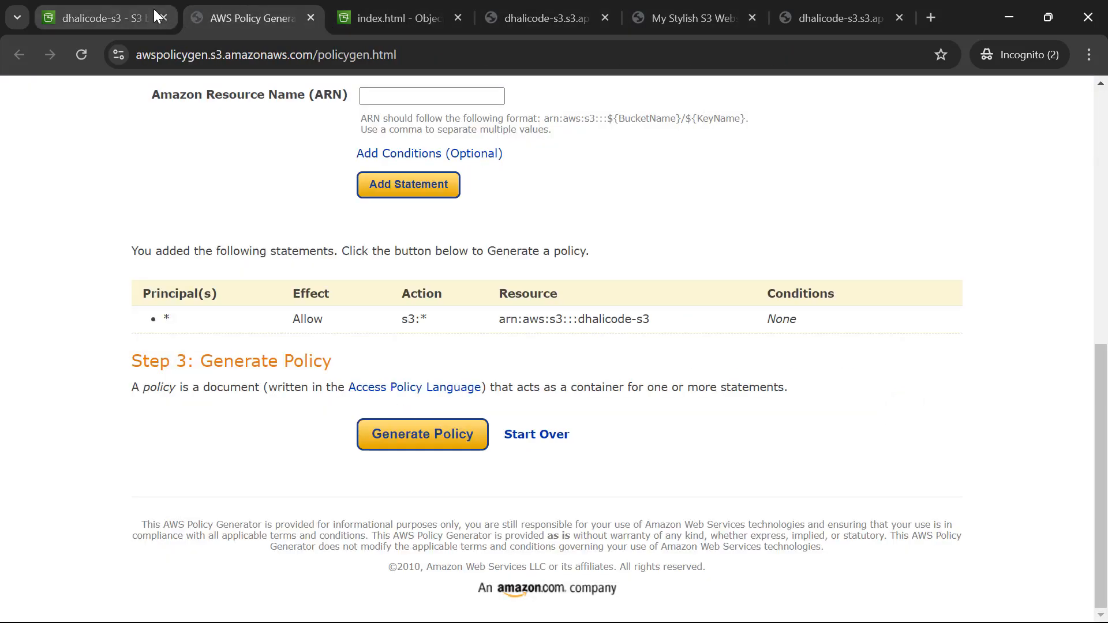
left_click(154, 9)
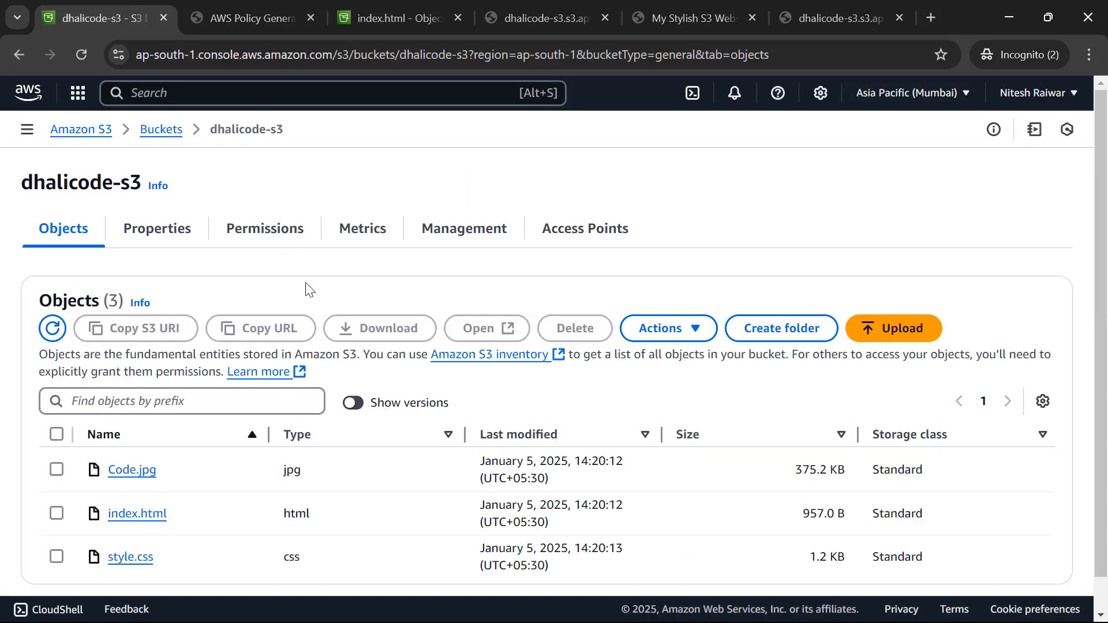
left_click(248, 245)
scroll(265, 392, "down", 5)
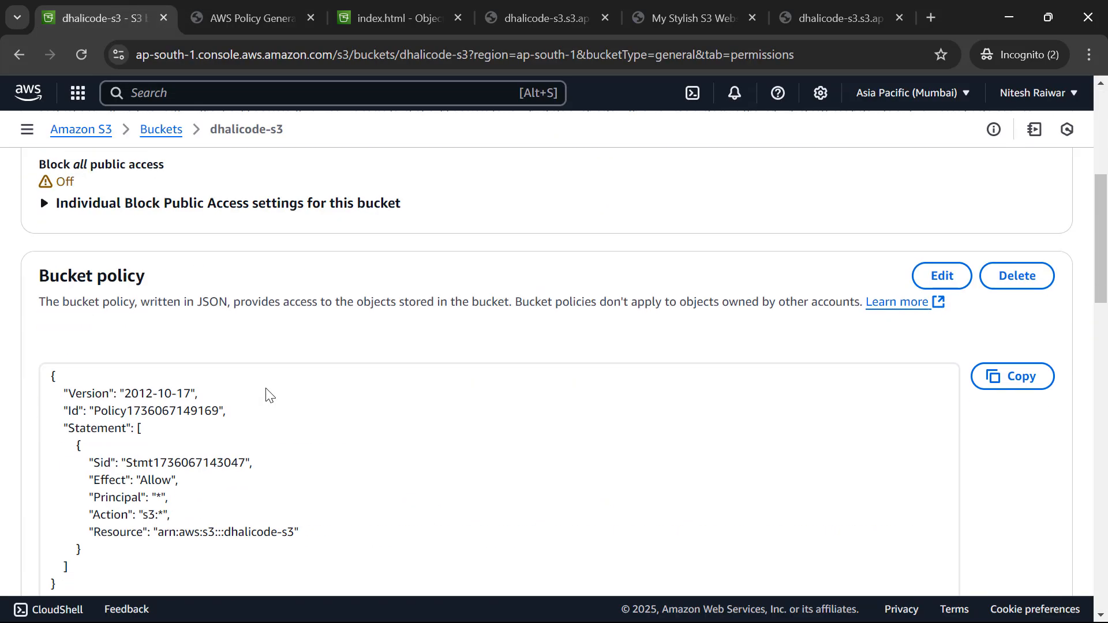
scroll(267, 394, "down", 3)
scroll(267, 395, "down", 5)
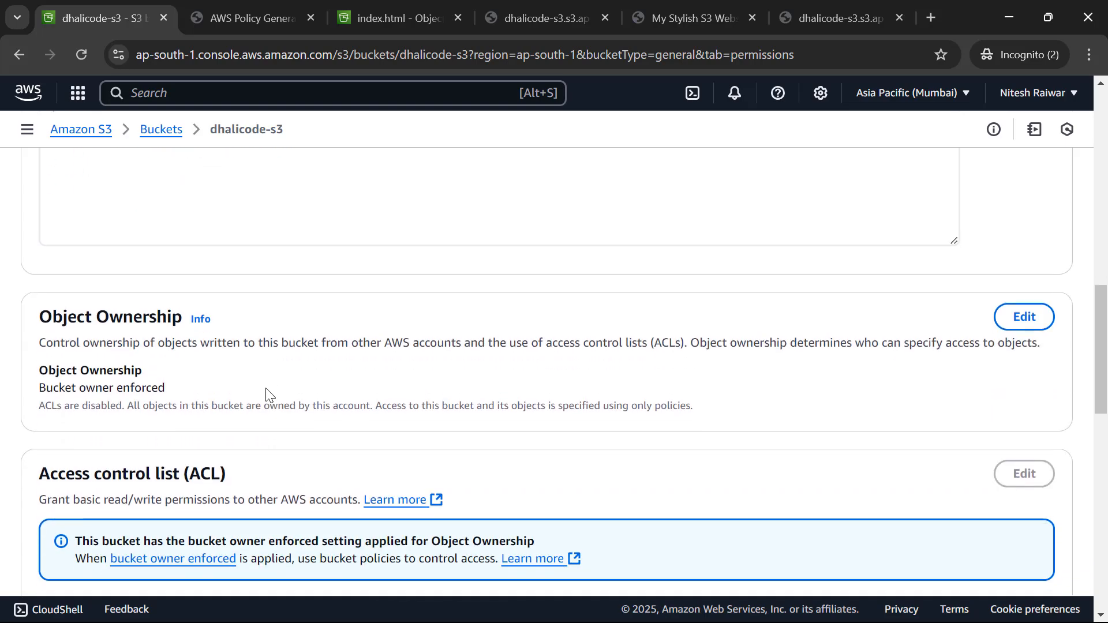
scroll(267, 394, "down", 2)
scroll(266, 394, "up", 6)
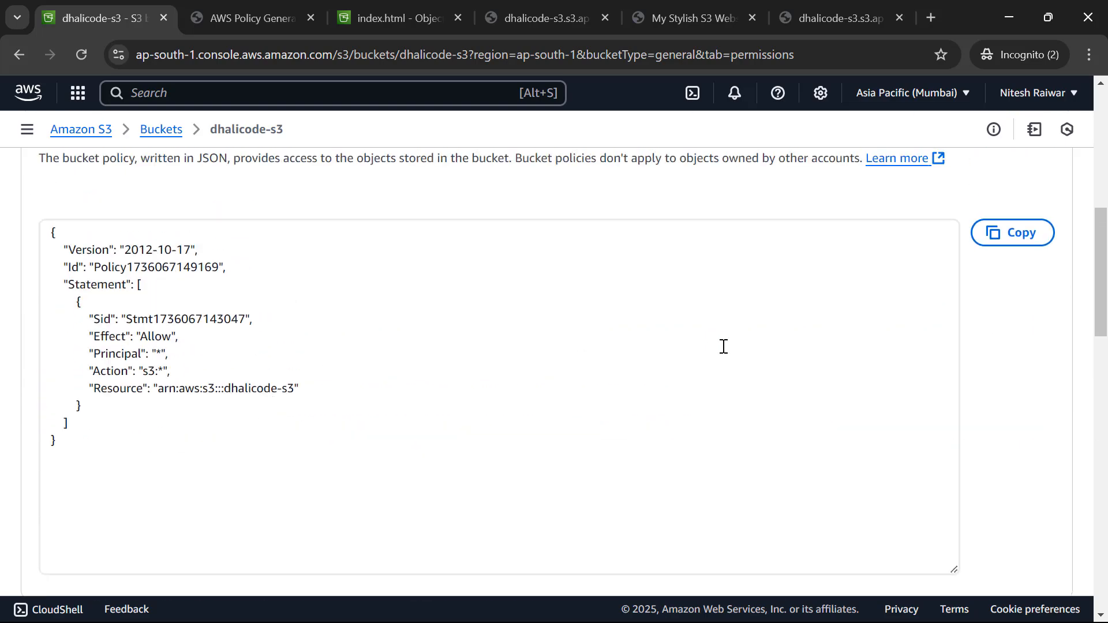
Edit the bucket policy's Resource to arn:aws:s3:::dhalicode-s3/* and save the changes.
left_click(984, 239)
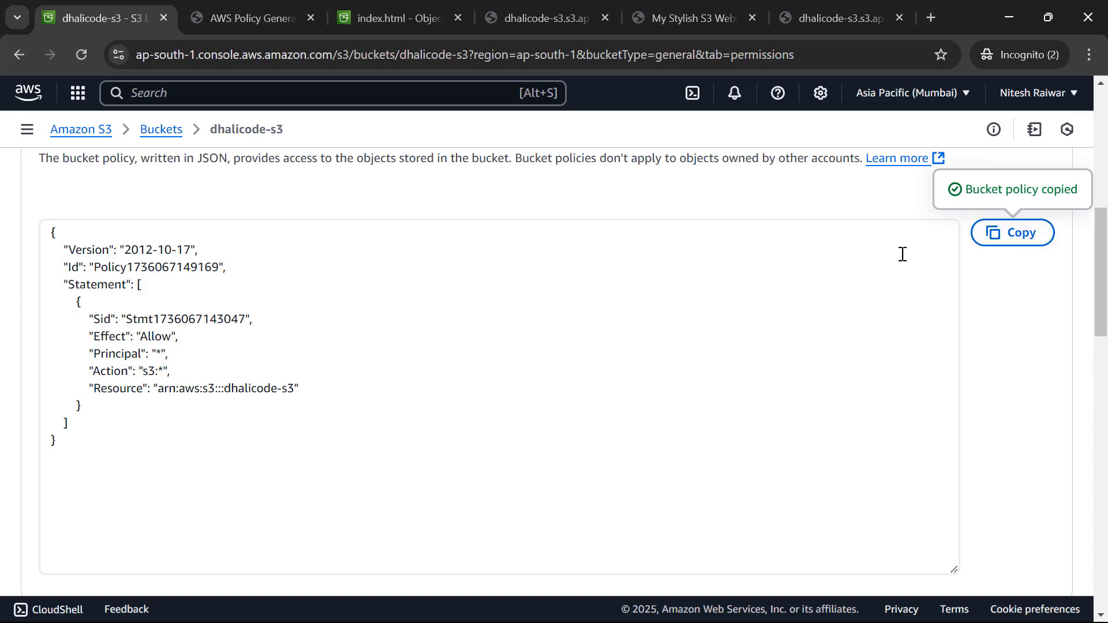
scroll(786, 277, "up", 3)
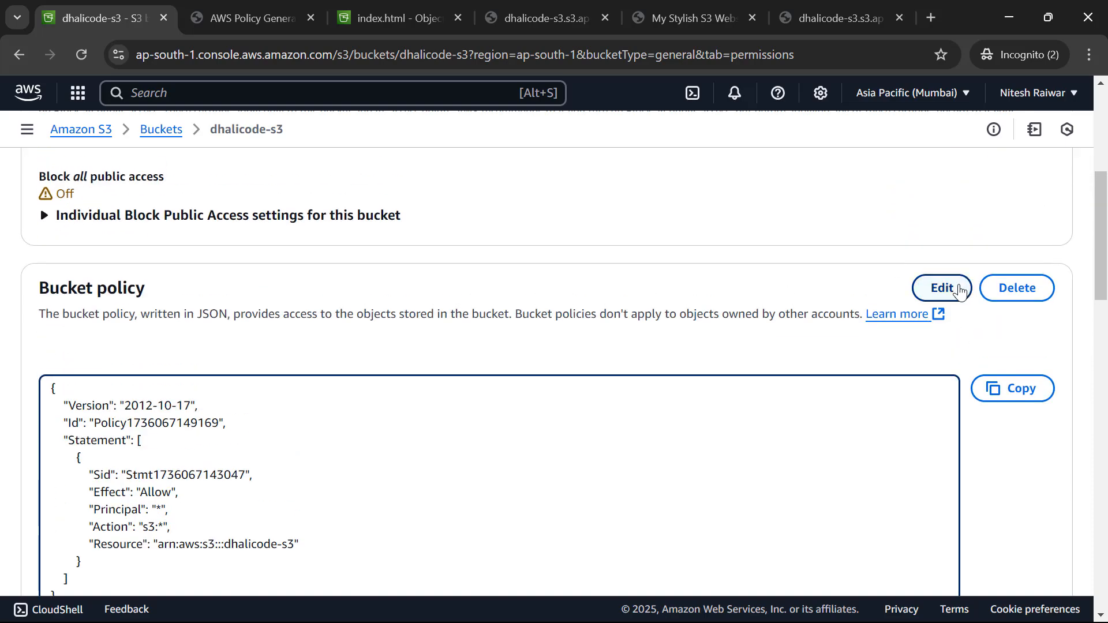
left_click(959, 292)
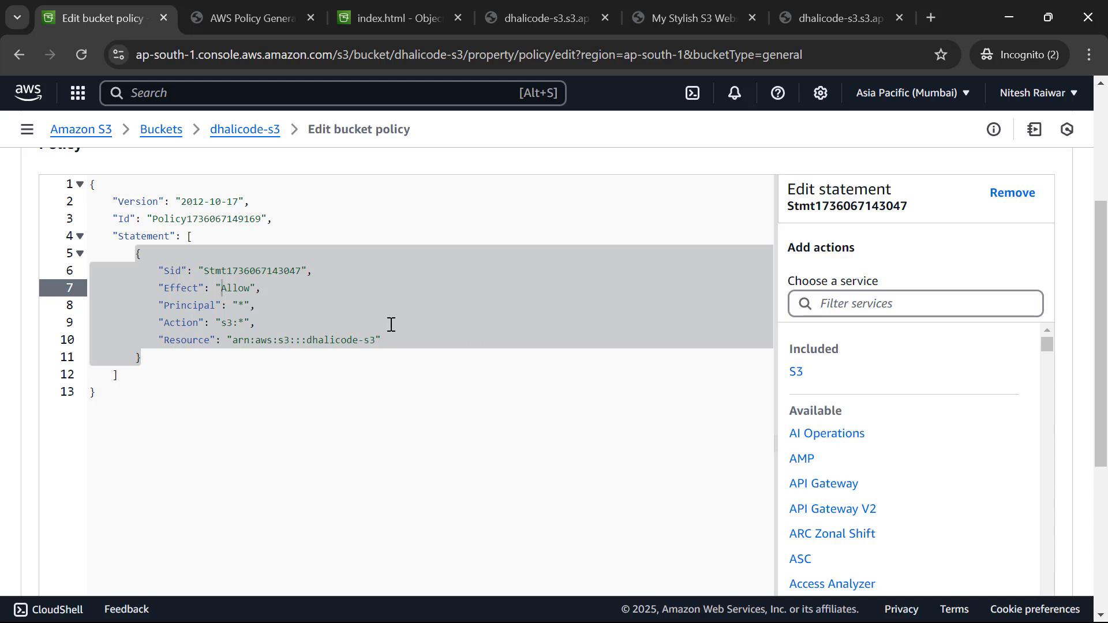
left_click(374, 341)
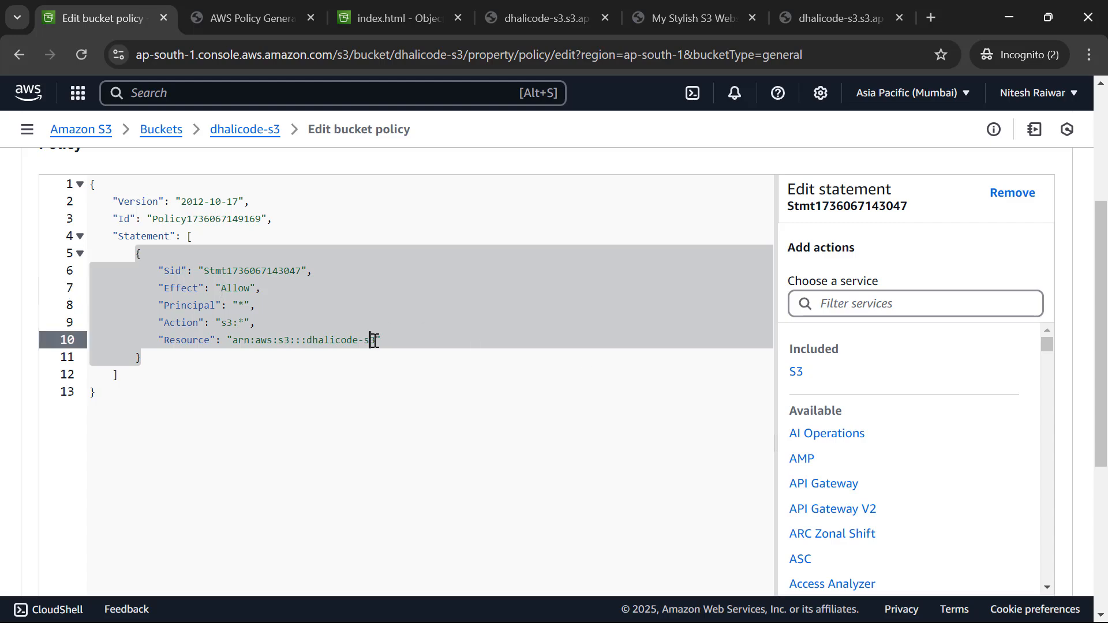
type("/*")
left_click(636, 420)
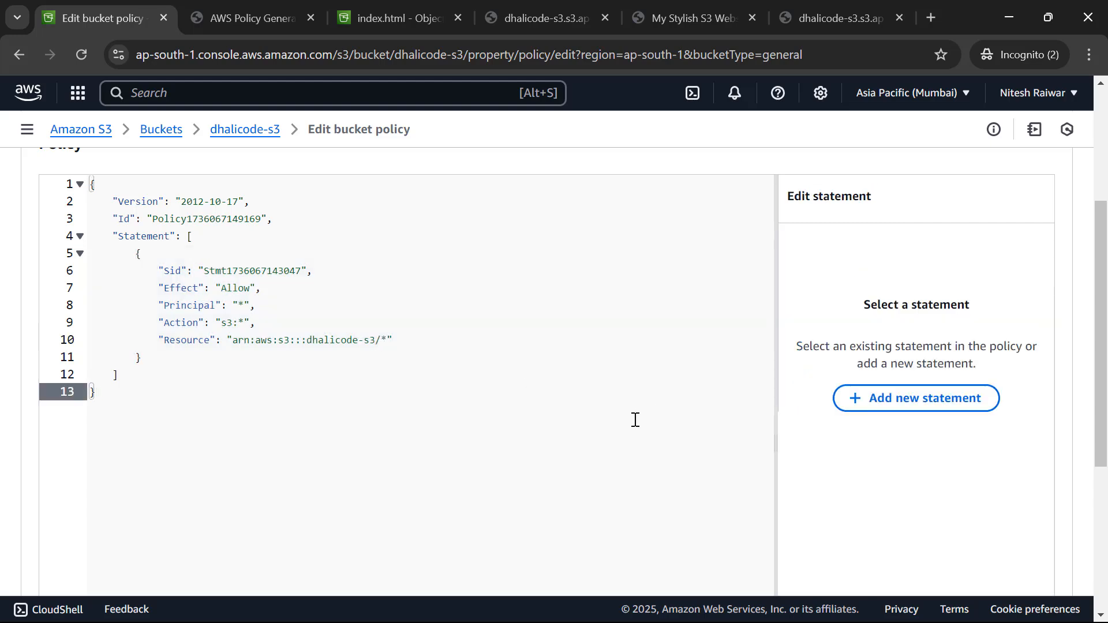
scroll(743, 407, "down", 1)
scroll(741, 408, "down", 4)
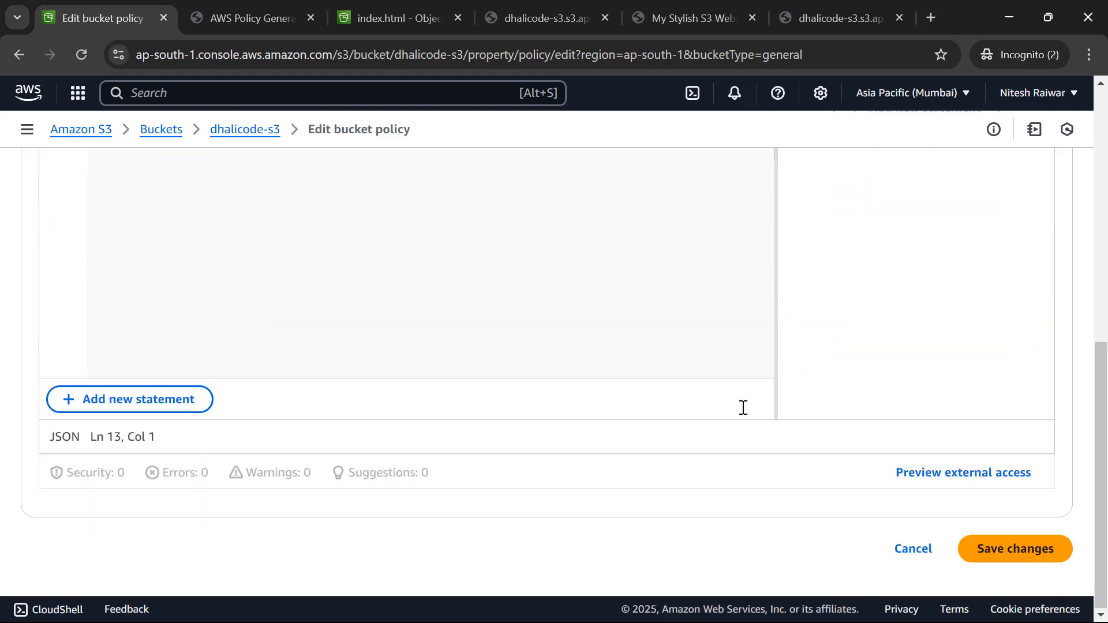
left_click(1024, 557)
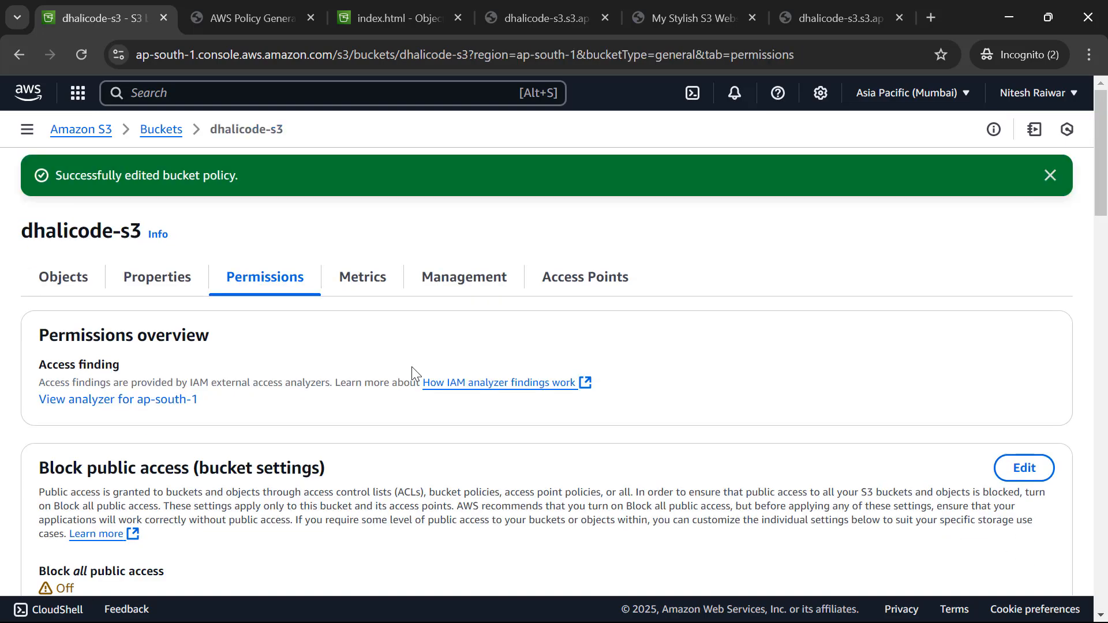
Reload the public index.html URL and look over the website from header to footer.
left_click(836, 17)
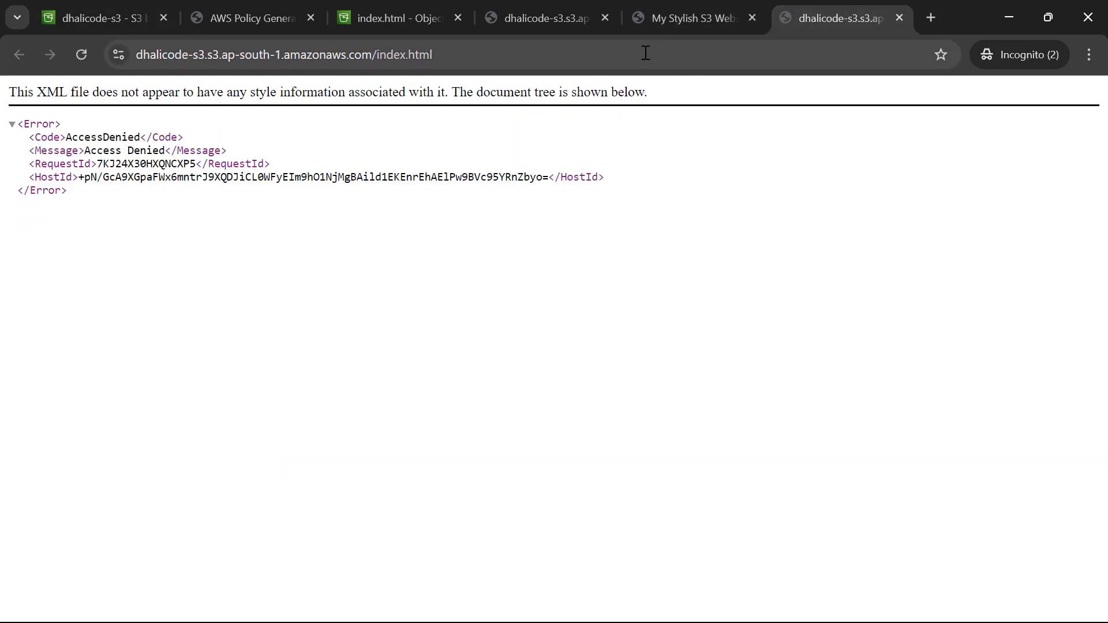
left_click(645, 52)
key("Return")
scroll(594, 242, "down", 1)
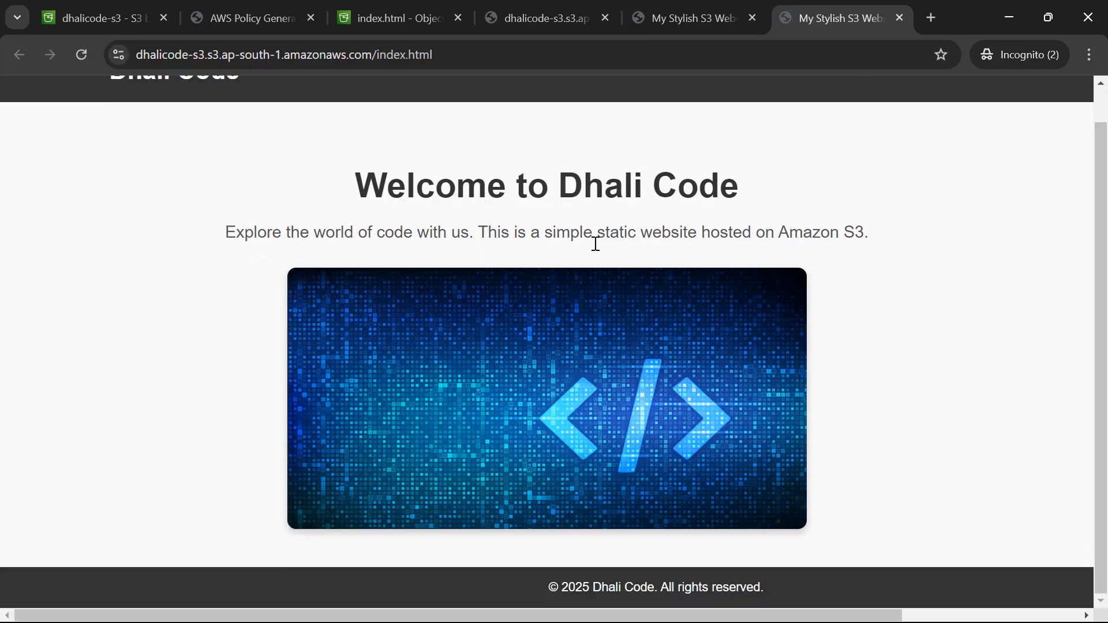
scroll(596, 243, "up", 1)
scroll(596, 243, "down", 1)
scroll(596, 243, "up", 1)
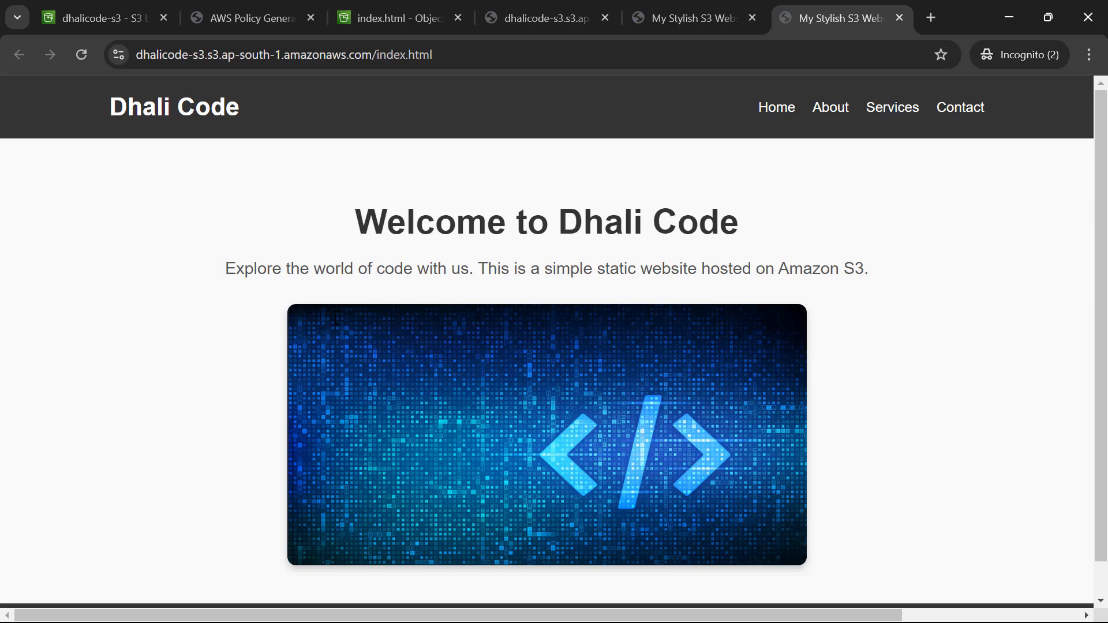
Open the Code.jpg object's details from the bucket's object list and view the image through its Object URL.
left_click(121, 11)
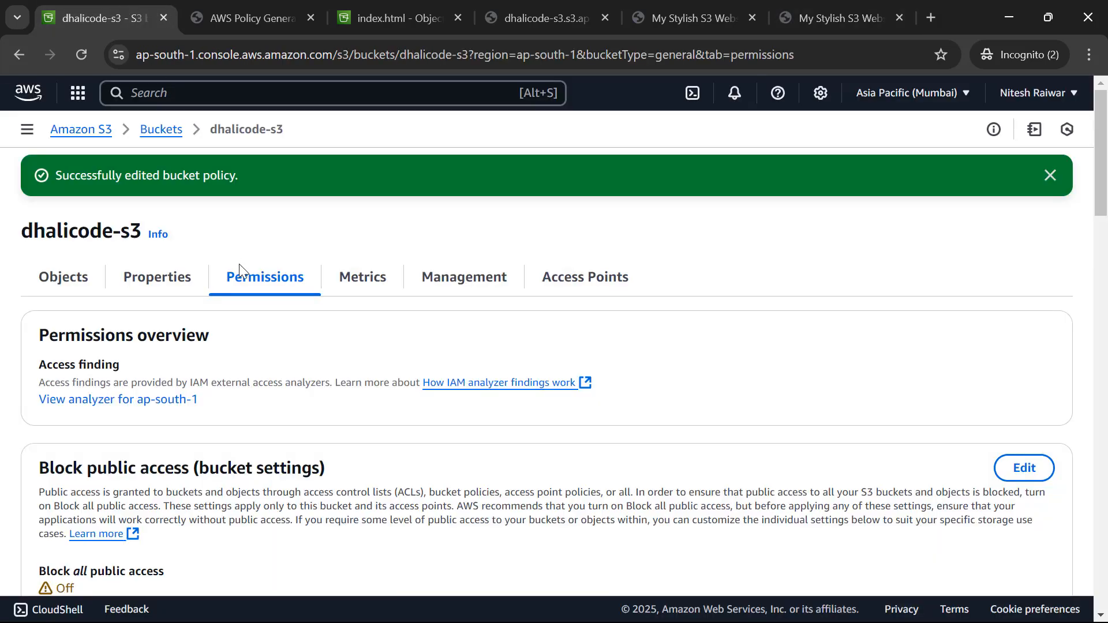
left_click(42, 286)
scroll(230, 413, "down", 1)
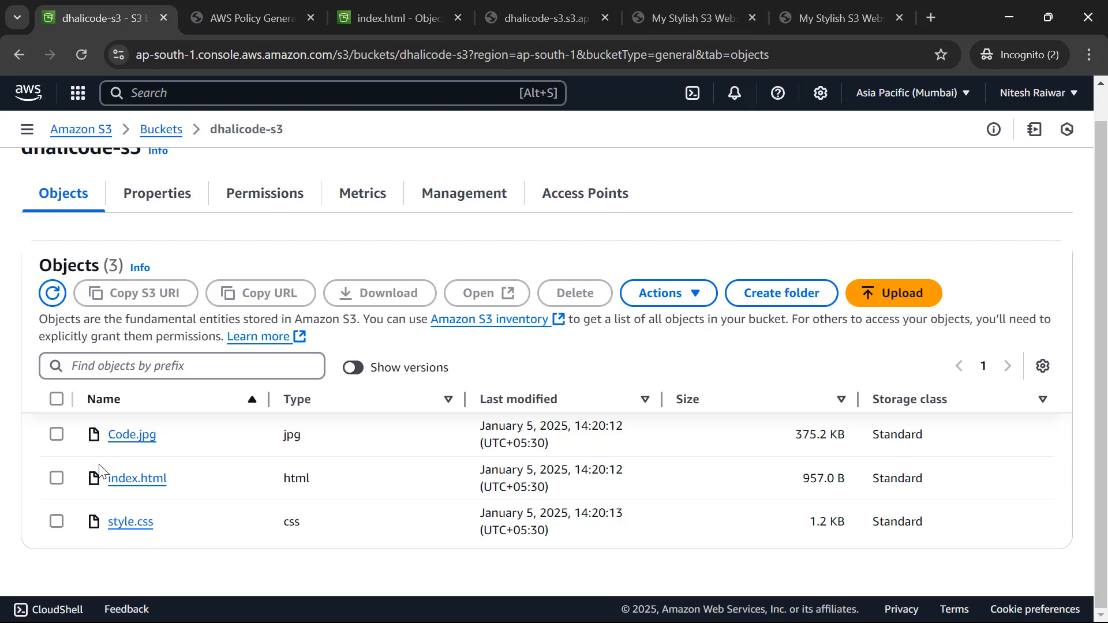
middle_click(135, 441)
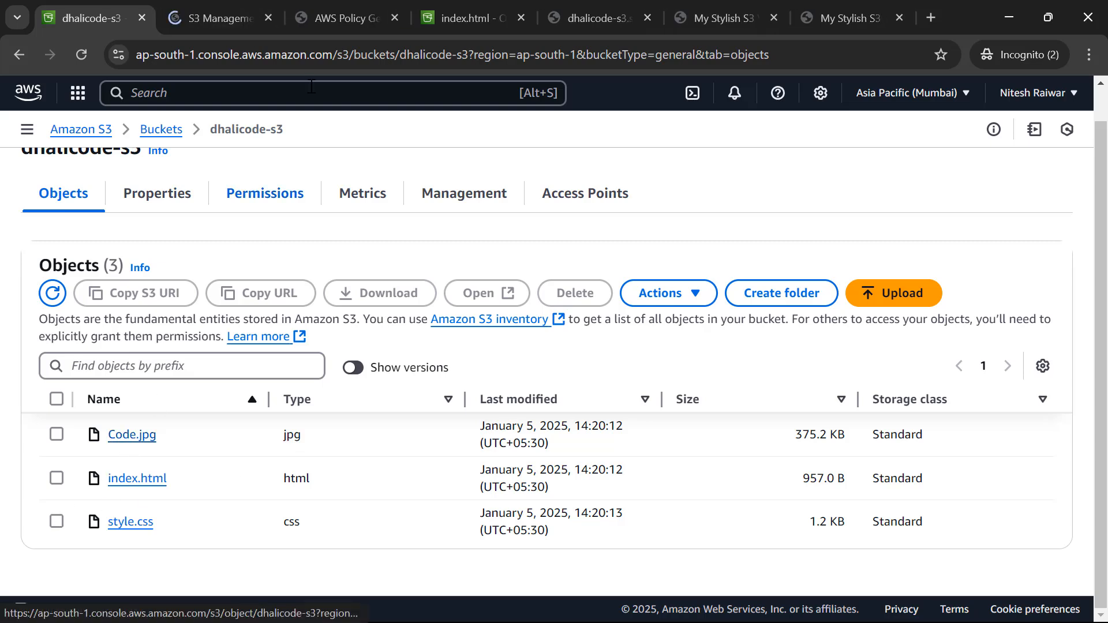
left_click(208, 8)
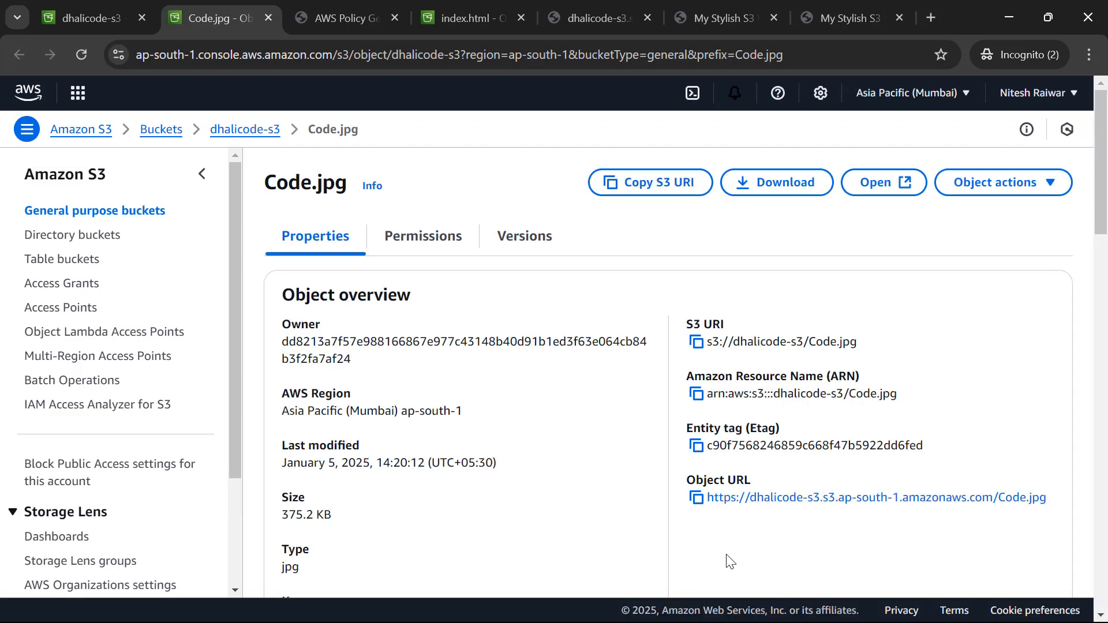
middle_click(828, 500)
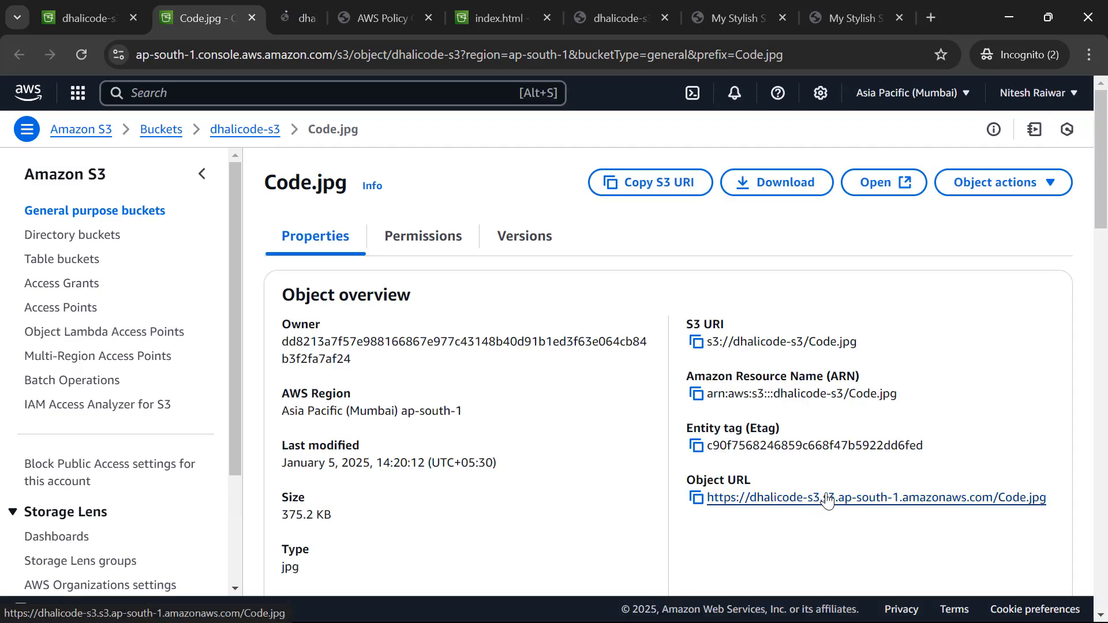
left_click(312, 17)
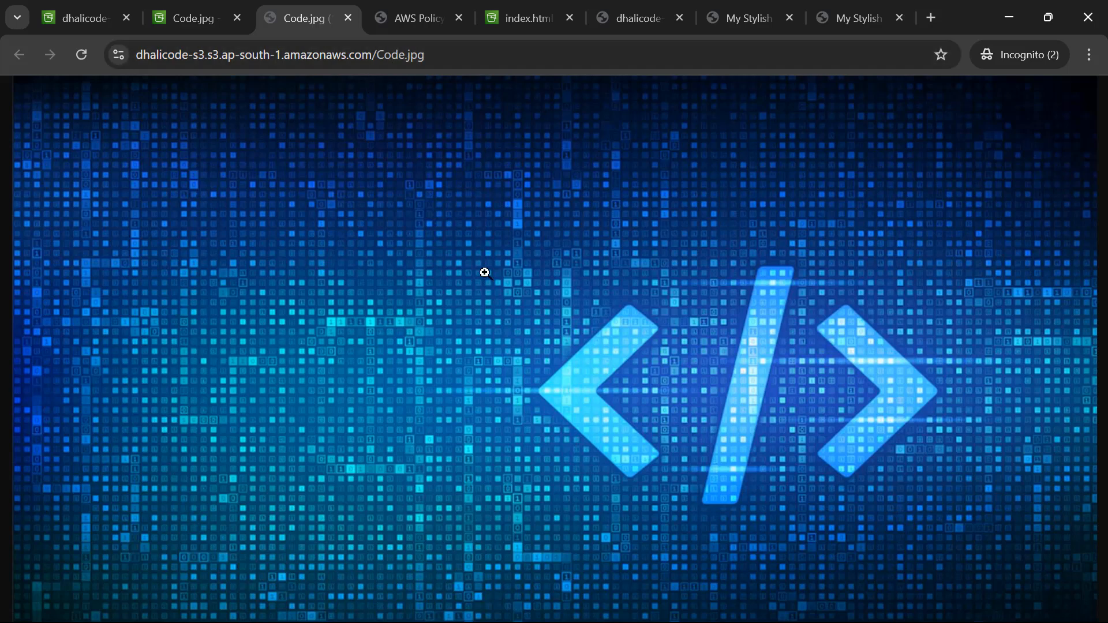
Return to the hosted index.html page and check the full page, including its image and footer.
left_click(890, 8)
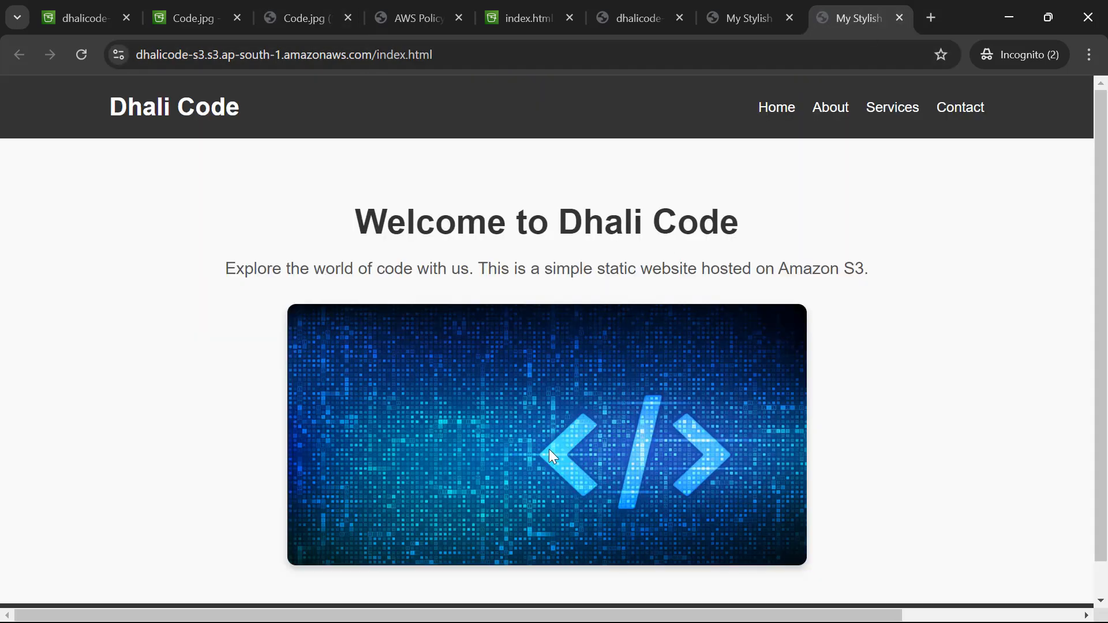
scroll(549, 453, "down", 1)
scroll(550, 453, "up", 1)
scroll(550, 453, "down", 1)
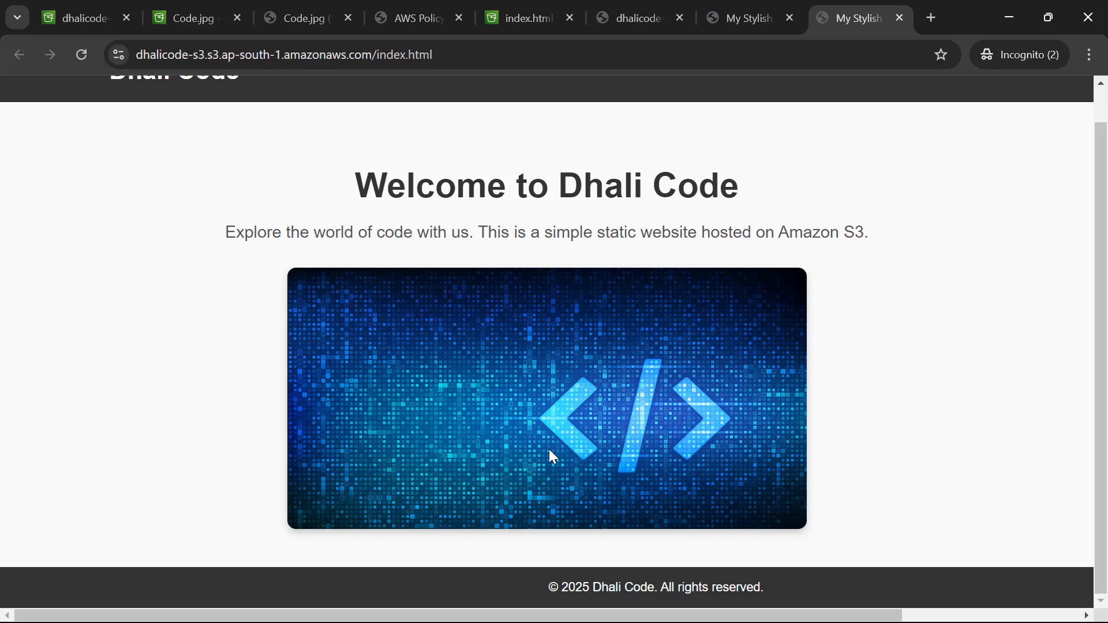
scroll(549, 451, "up", 1)
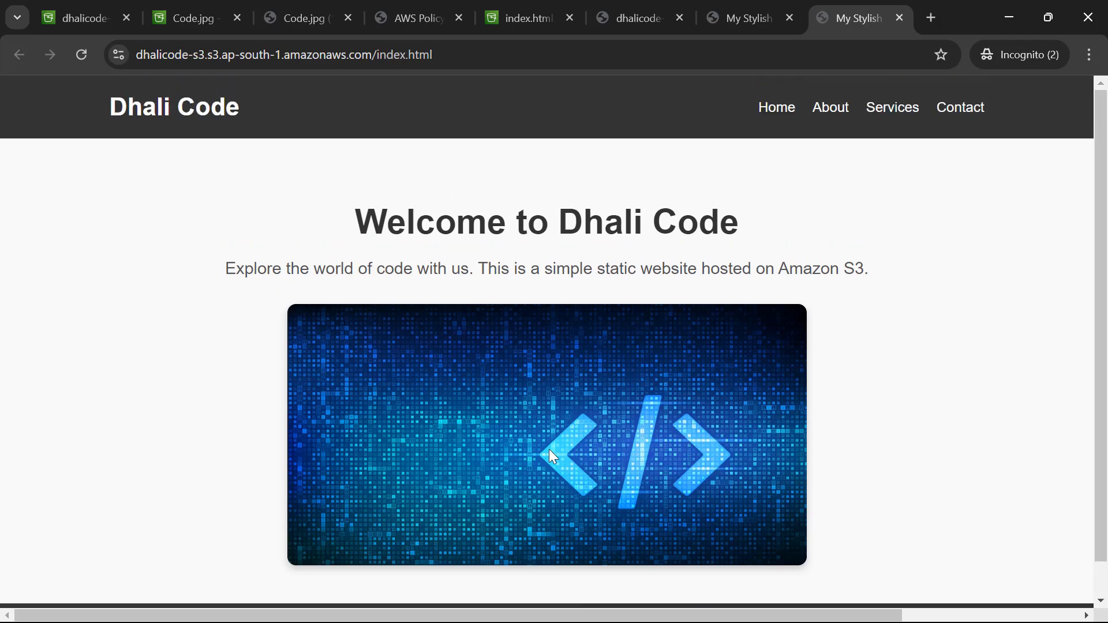